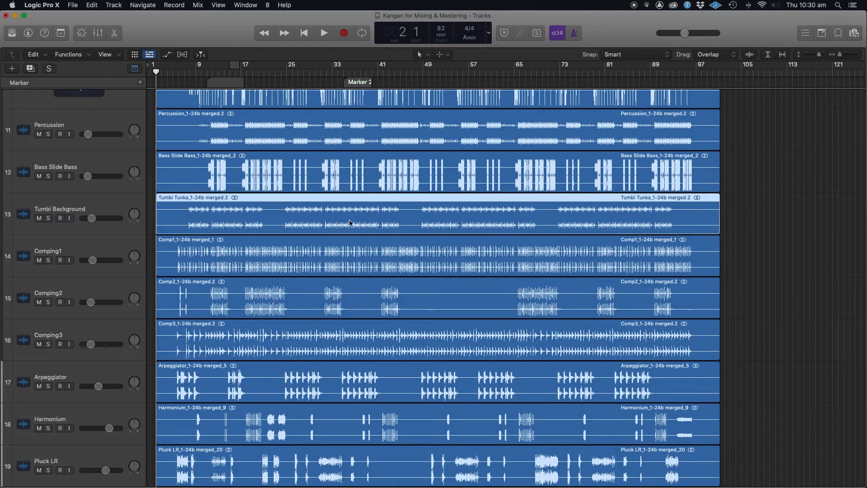
# Step: Reduce the Fill Snare track's height to match the neighbouring tracks
pyautogui.scroll(-5, 350, 222)
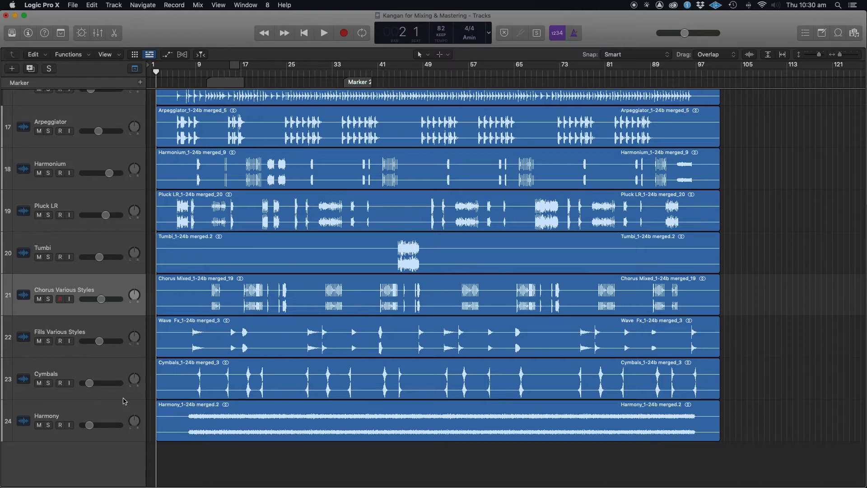
pyautogui.scroll(10, 354, 240)
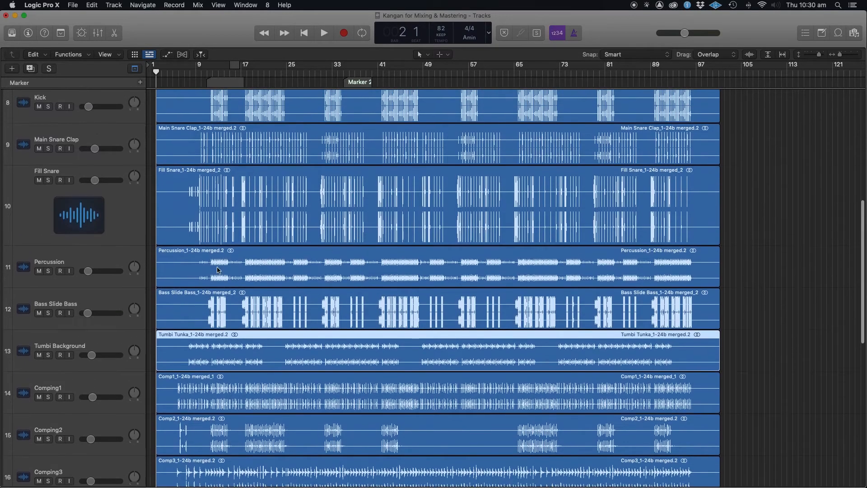
pyautogui.moveTo(123, 246); pyautogui.dragTo(123, 203)
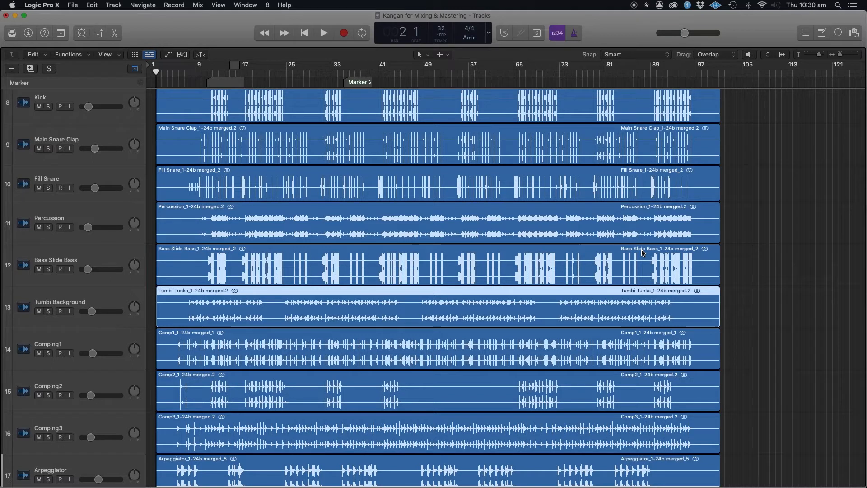
# Step: Open the mixer in its own window and position it so the channel strips are in view
pyautogui.scroll(-10, 454, 145)
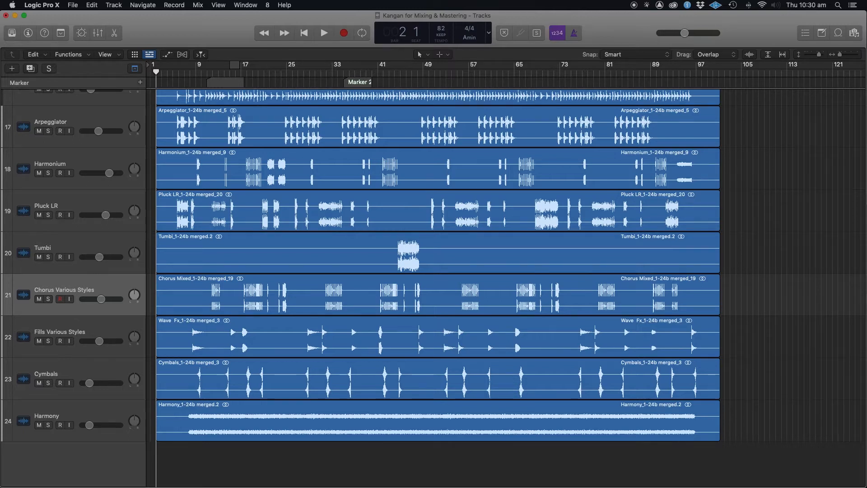
pyautogui.press('x')
pyautogui.moveTo(211, 30); pyautogui.dragTo(152, 24)
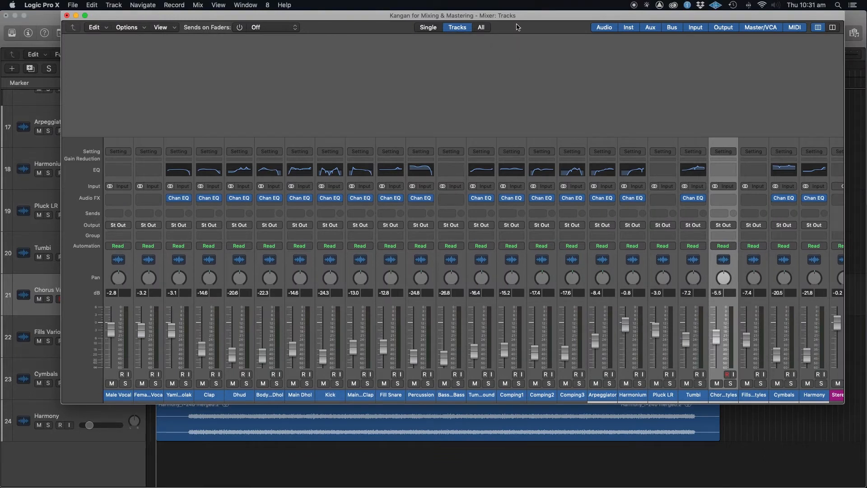
pyautogui.moveTo(518, 27); pyautogui.dragTo(477, 40)
# Step: View the output options of the Yamla Dholak channel and the audio effect plug-in choices of the Male Vocal channel
pyautogui.click(139, 238)
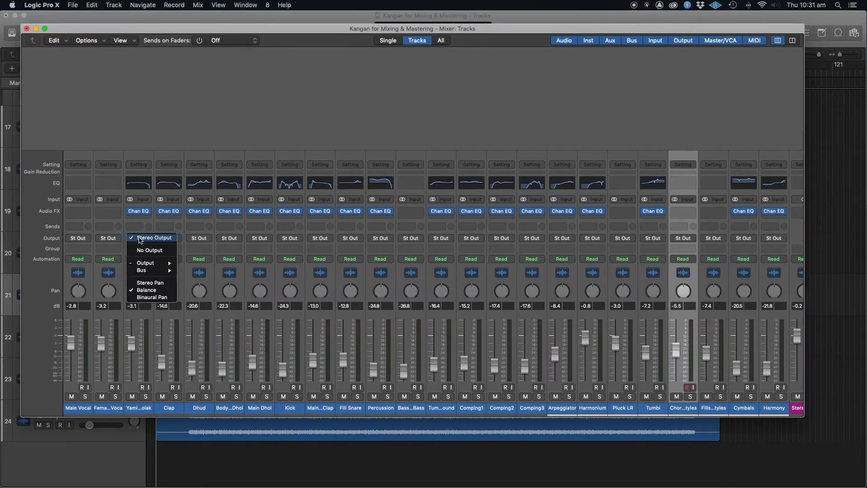
pyautogui.click(151, 131)
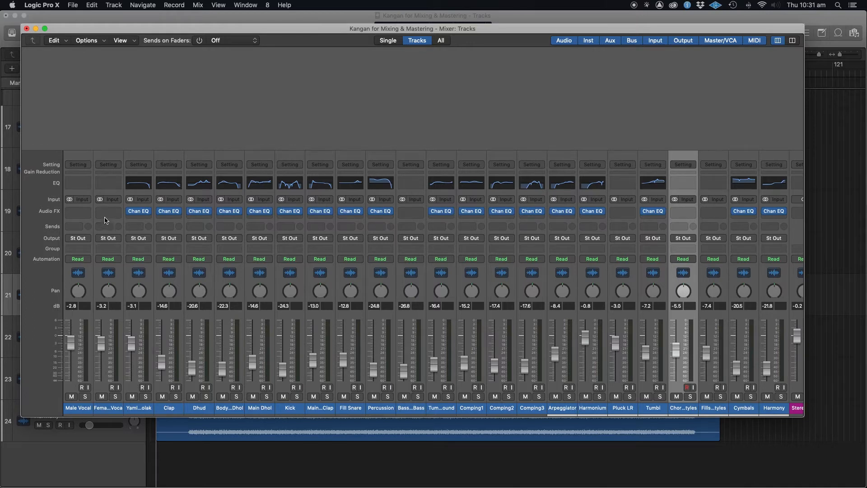
pyautogui.click(75, 214)
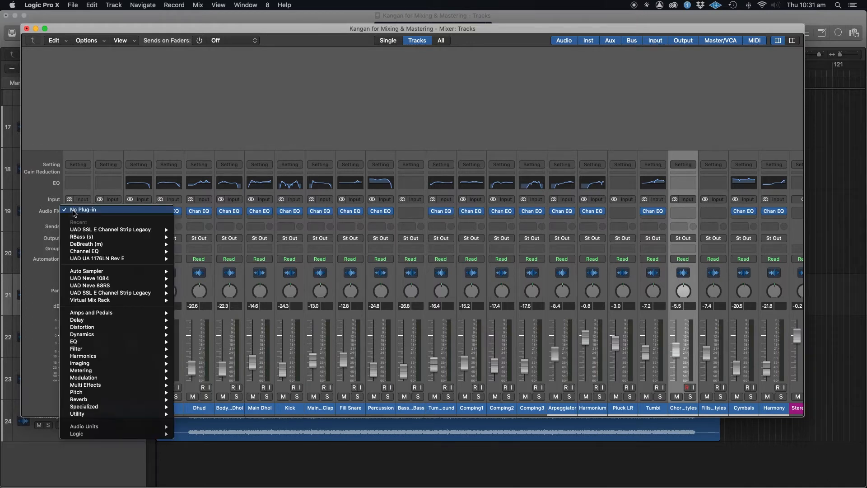
pyautogui.click(188, 102)
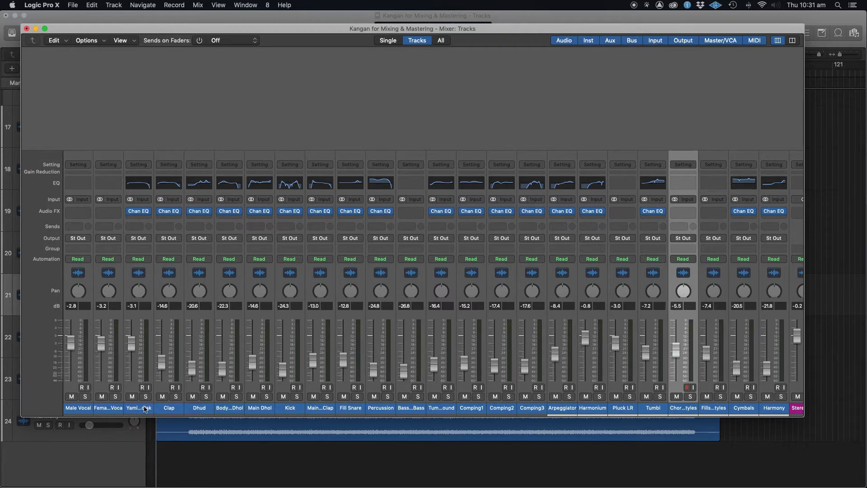
# Step: Select the Male Vocal and Female Vocal channel strips together in the mixer
pyautogui.click(108, 407)
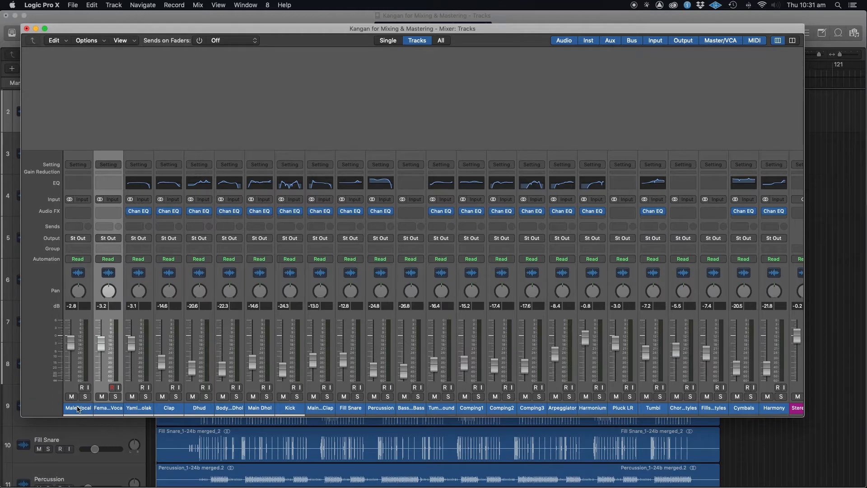
pyautogui.click(78, 408)
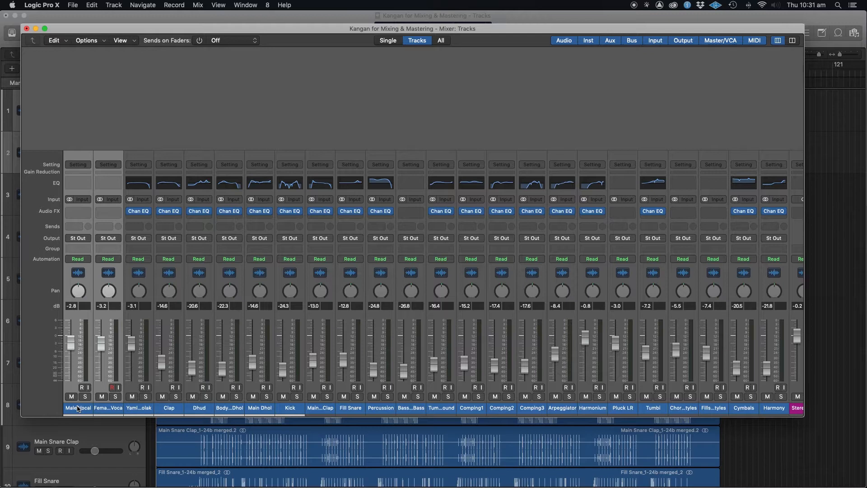
pyautogui.click(102, 409)
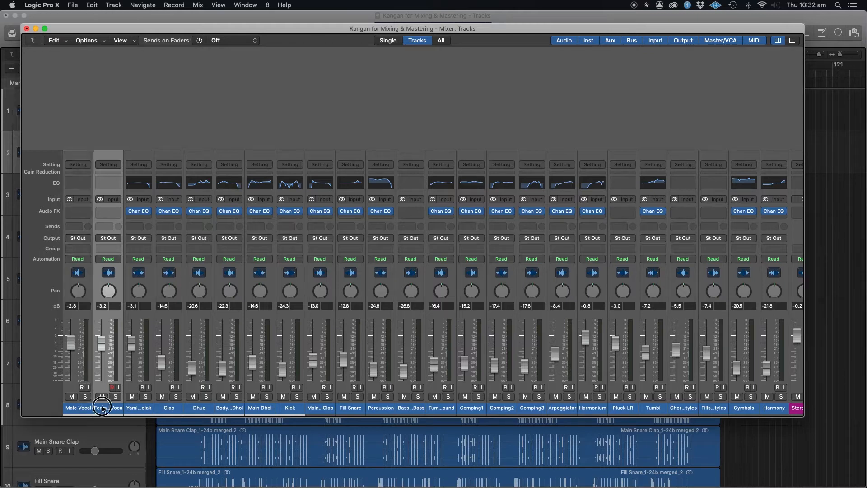
pyautogui.moveTo(102, 409); pyautogui.dragTo(242, 412)
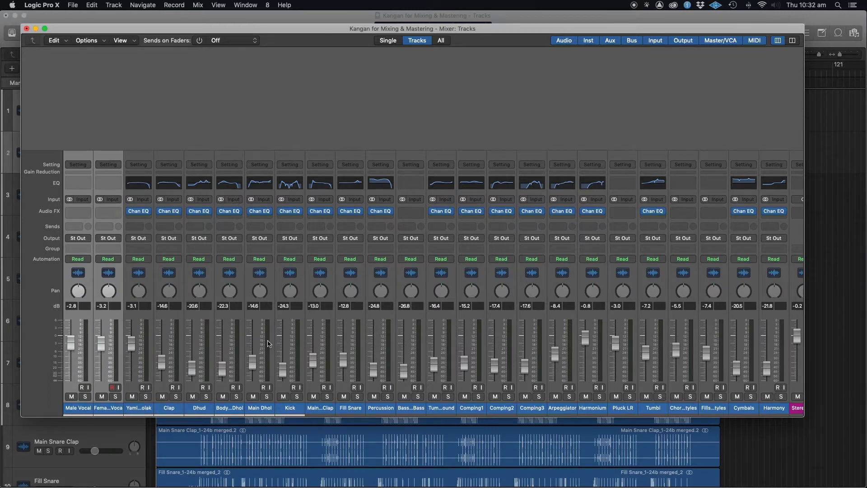
pyautogui.click(102, 409)
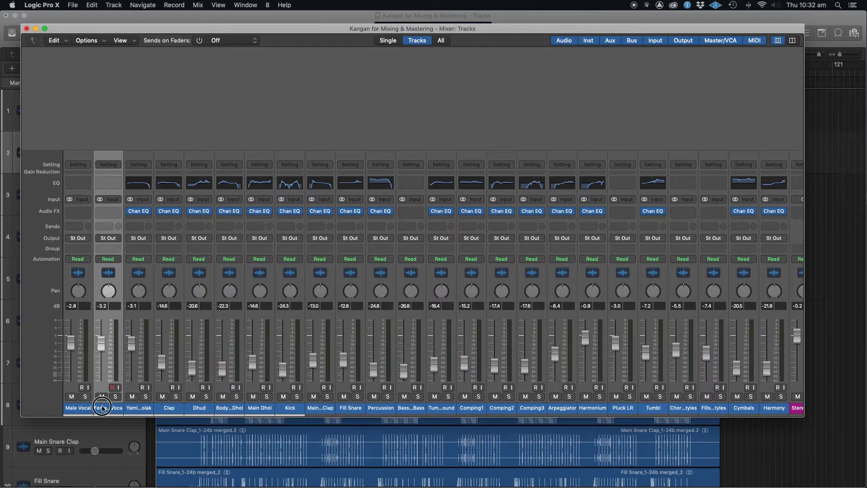
pyautogui.moveTo(102, 408); pyautogui.dragTo(238, 410)
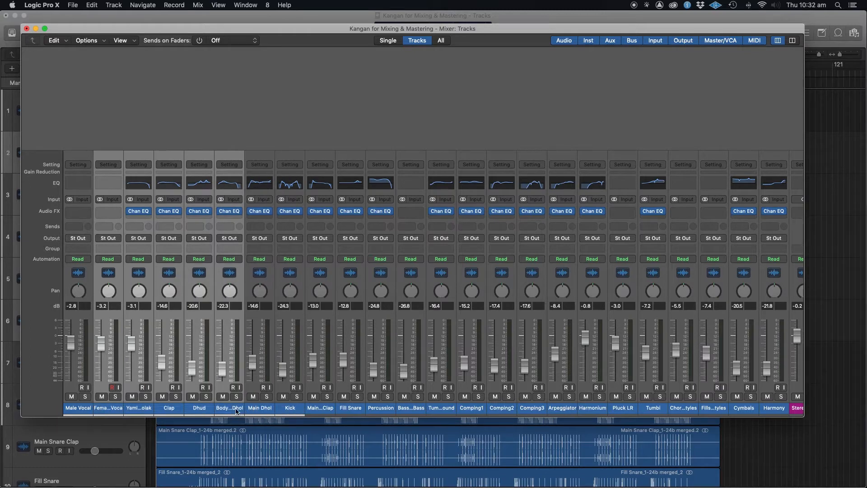
pyautogui.click(73, 409)
pyautogui.keyDown('shift'); pyautogui.click(116, 409); pyautogui.keyUp('shift')
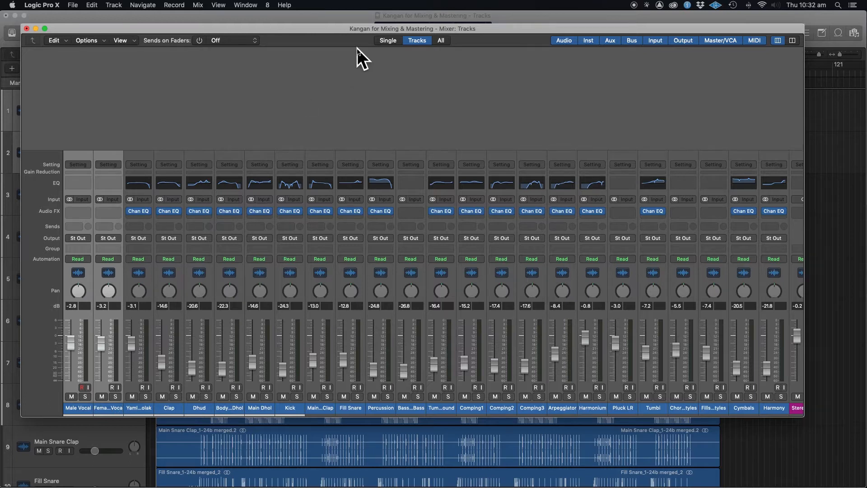
# Step: Assign the person-with-microphone icon to the selected Male Vocal and Female Vocal tracks in the Tracks window
pyautogui.moveTo(367, 29); pyautogui.dragTo(392, 41)
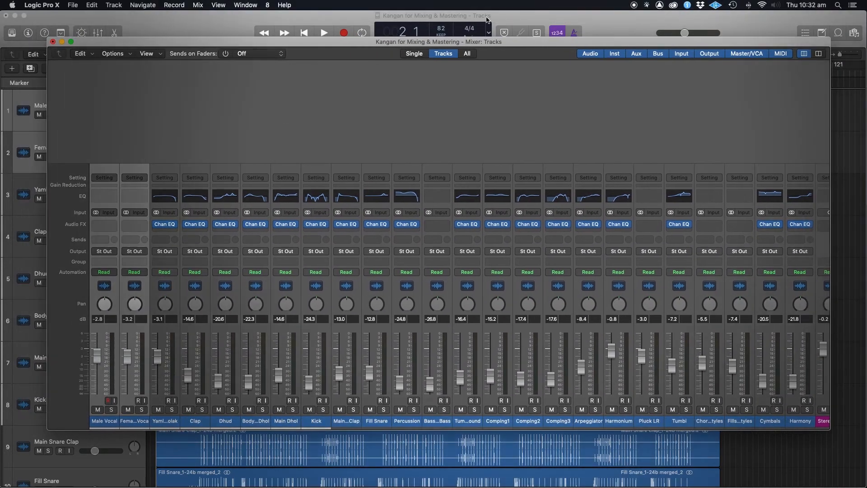
pyautogui.click(504, 20)
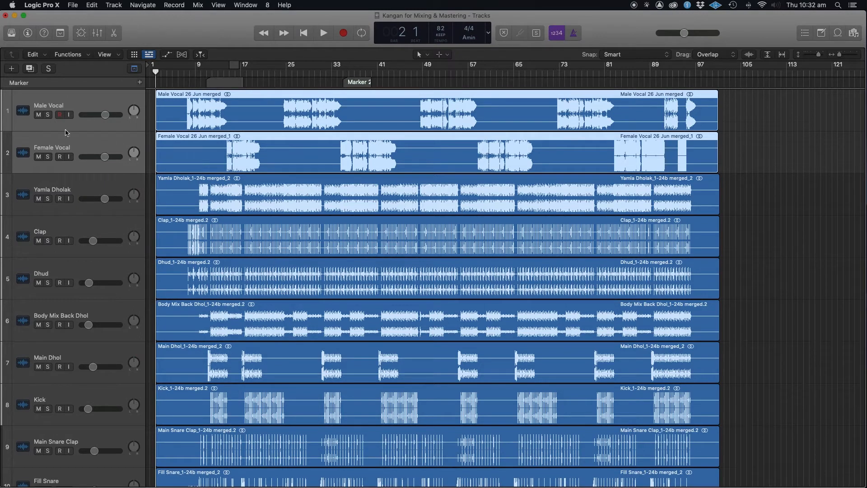
pyautogui.click(21, 113)
pyautogui.rightClick(22, 113)
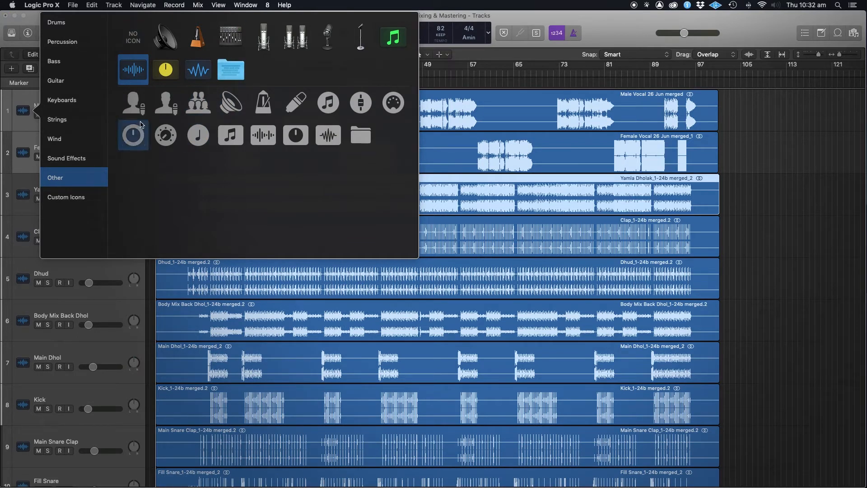
pyautogui.click(162, 106)
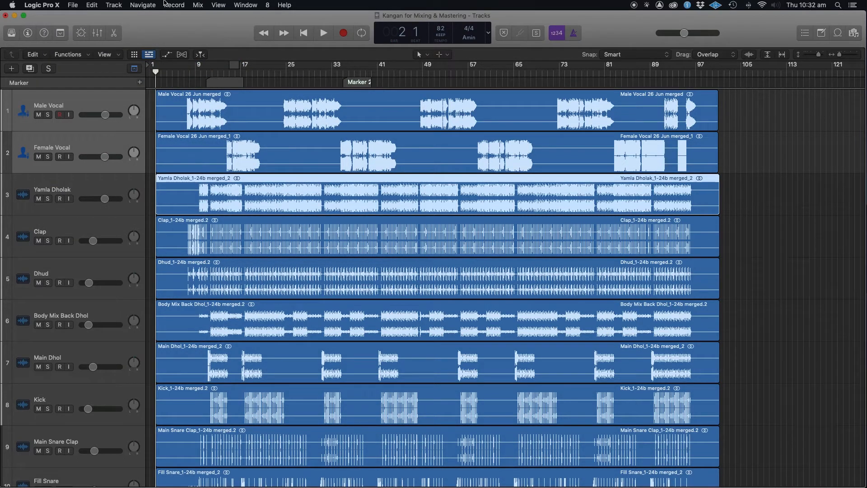
# Step: Show the color palette and place it above the track regions
pyautogui.click(240, 6)
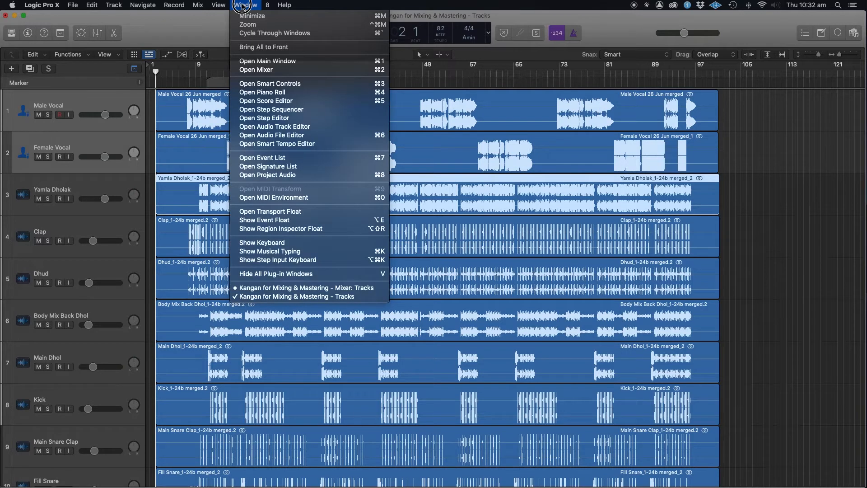
pyautogui.moveTo(219, 5)
pyautogui.click(268, 174)
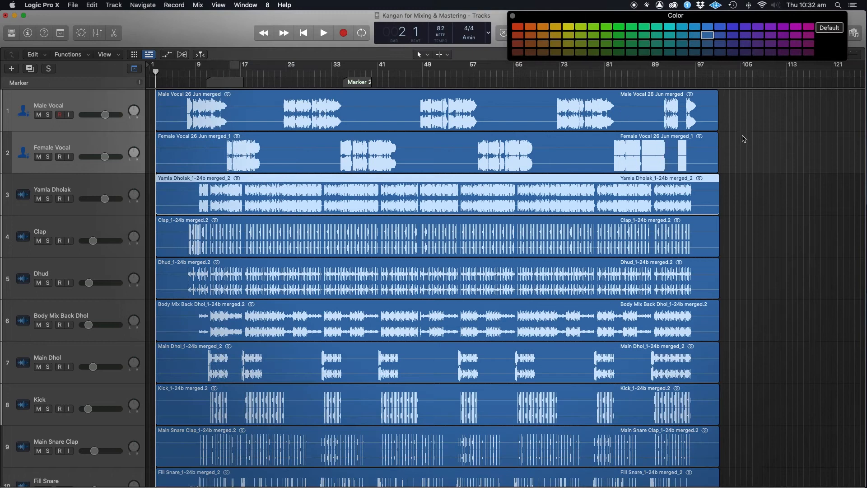
pyautogui.moveTo(701, 13); pyautogui.dragTo(607, 31)
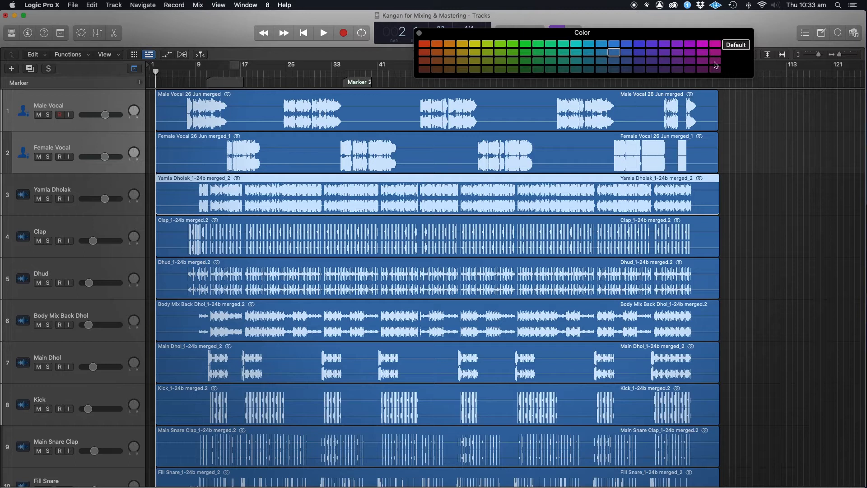
pyautogui.moveTo(706, 35); pyautogui.dragTo(698, 40)
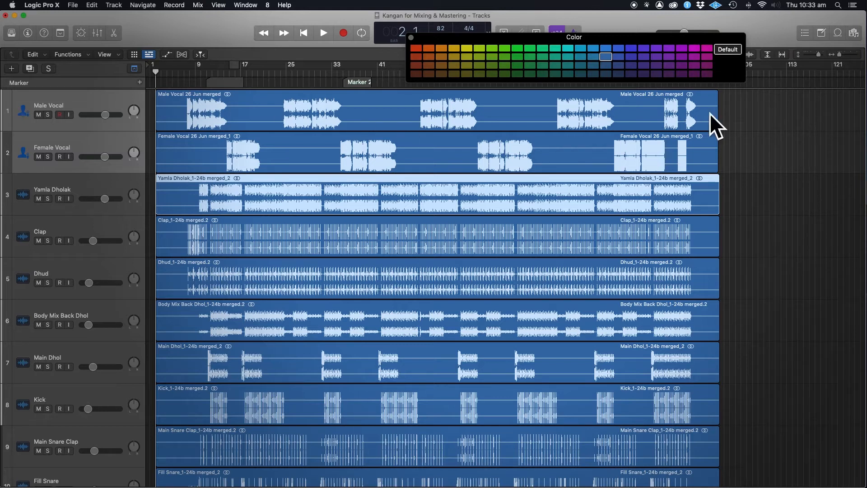
# Step: Color the Male Vocal and Female Vocal regions and their tracks bright magenta
pyautogui.moveTo(745, 110); pyautogui.dragTo(588, 146)
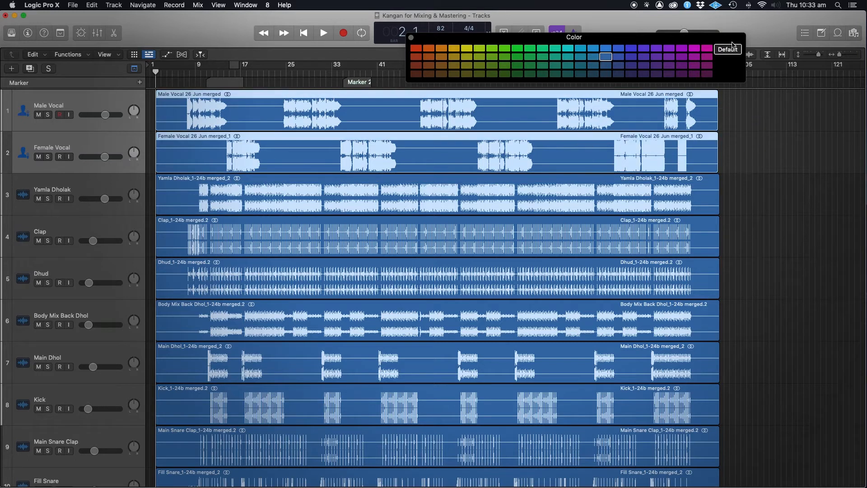
pyautogui.click(707, 48)
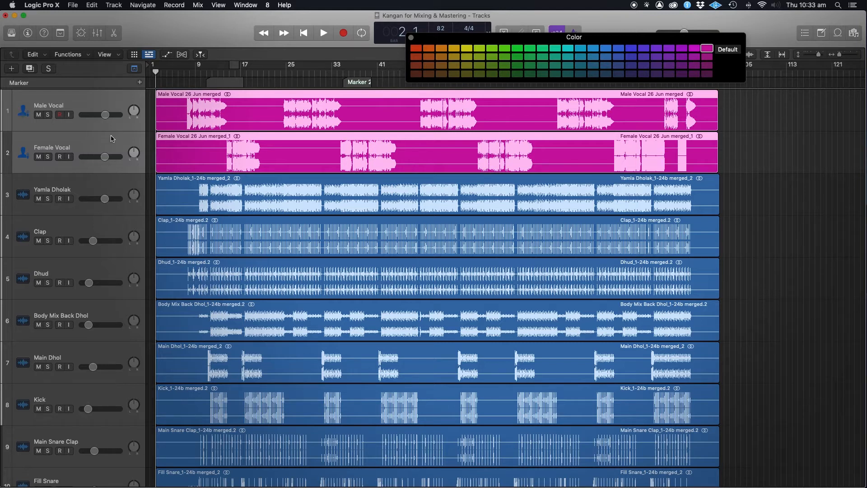
pyautogui.click(710, 48)
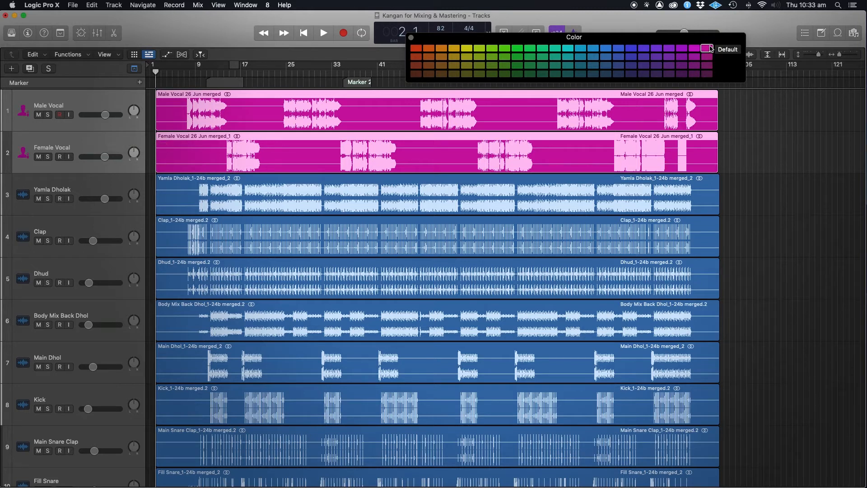
# Step: Show track color bars in the track headers
pyautogui.click(10, 109)
pyautogui.click(43, 4)
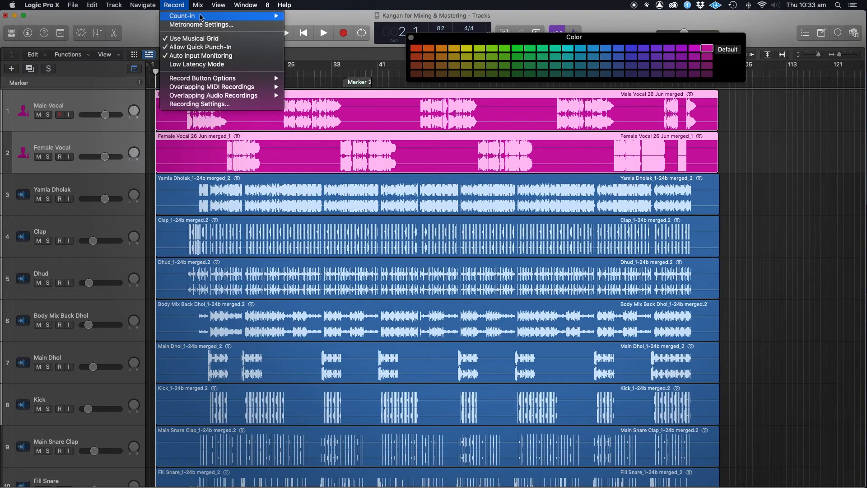
pyautogui.click(133, 24)
pyautogui.rightClick(98, 143)
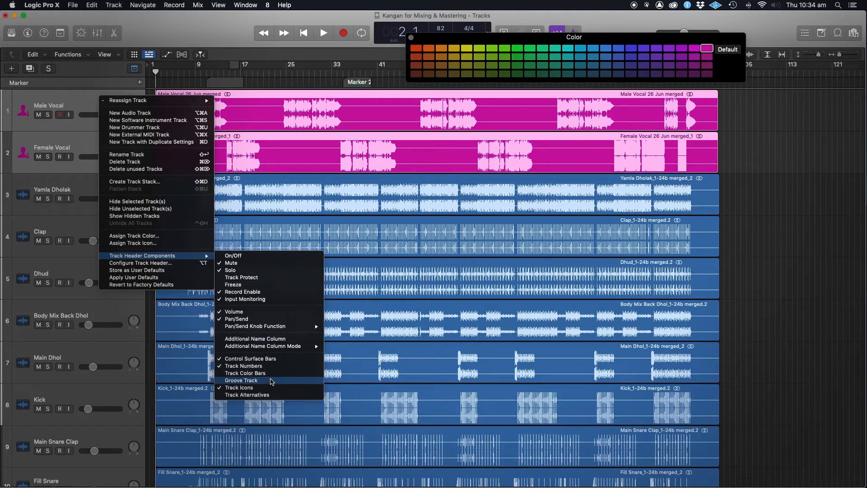
pyautogui.click(273, 374)
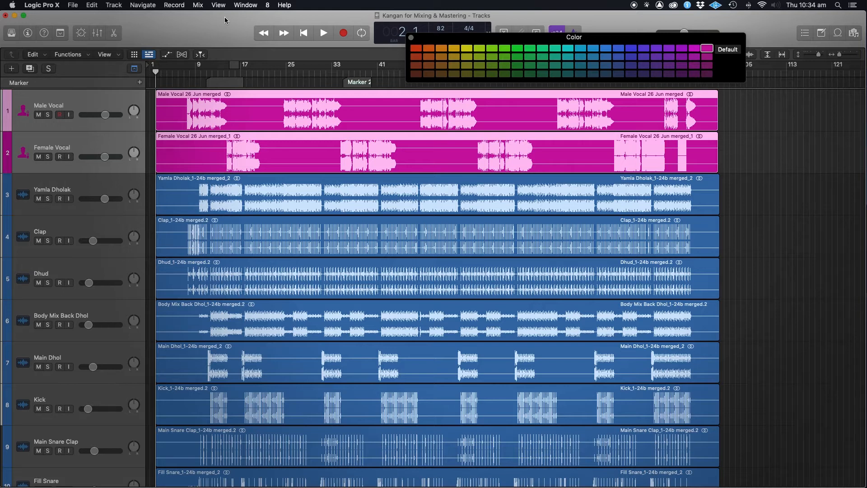
# Step: Bring up the mixer, examine the buses available for the Male Vocal channel's send, and reposition the mixer window
pyautogui.press('super+2')
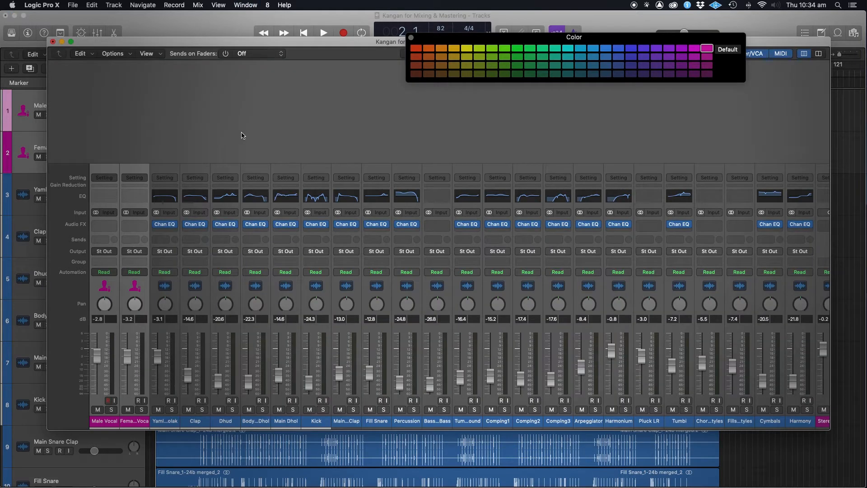
pyautogui.click(96, 239)
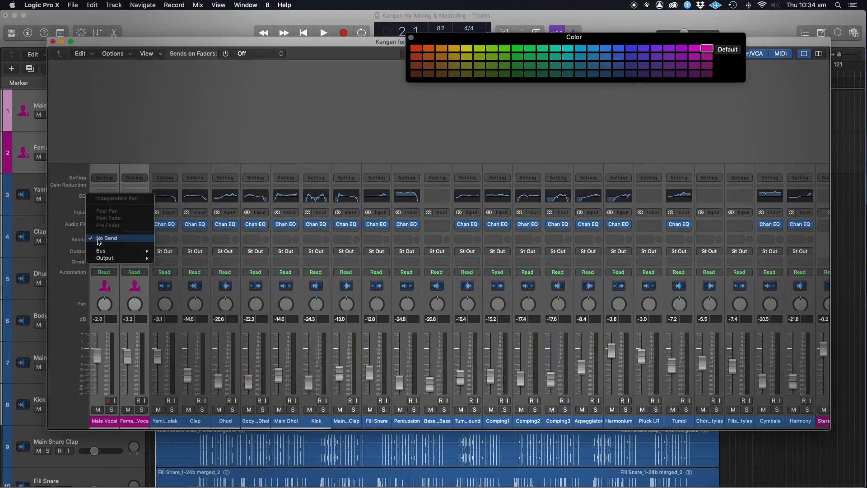
pyautogui.moveTo(100, 252)
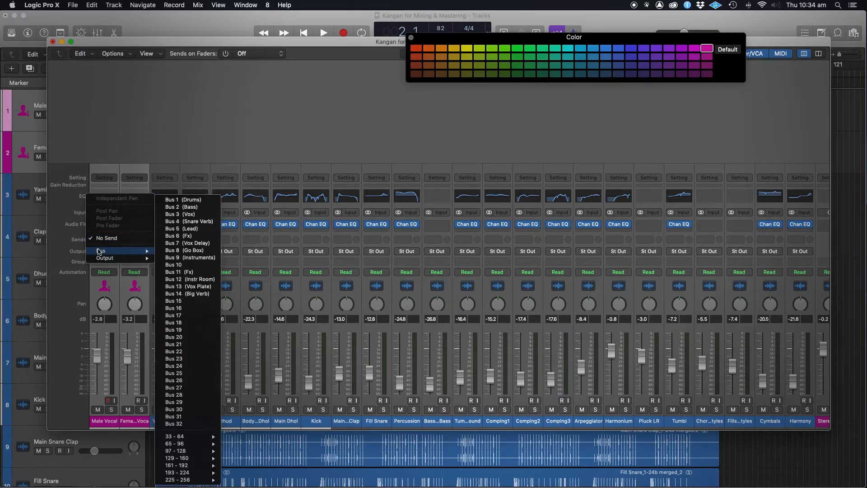
pyautogui.click(226, 125)
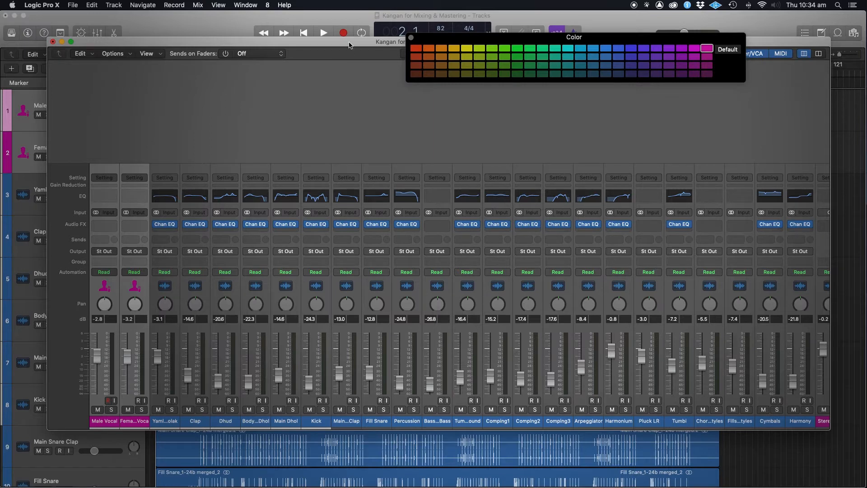
pyautogui.moveTo(350, 44)
pyautogui.mouseDown()
pyautogui.moveTo(314, 29)
pyautogui.moveTo(353, 32)
pyautogui.mouseUp()
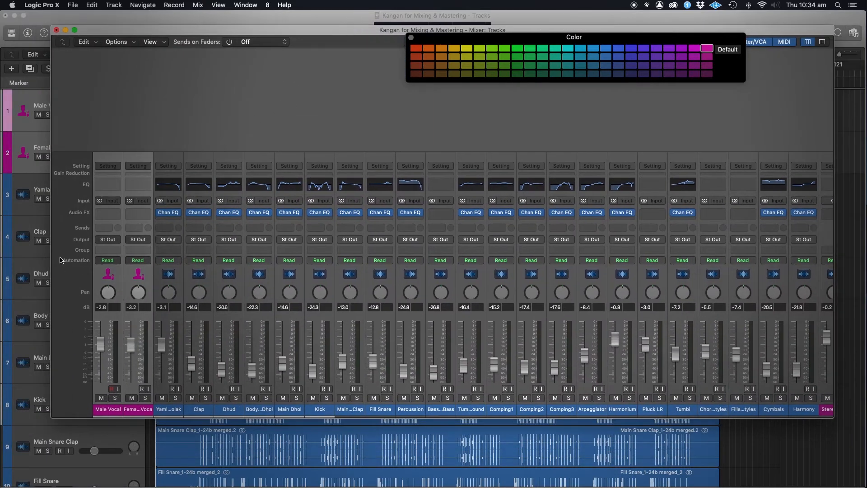
# Step: Add a send to Bus 13 (Vox Plate) on the selected Male Vocal and Female Vocal channels
pyautogui.click(129, 229)
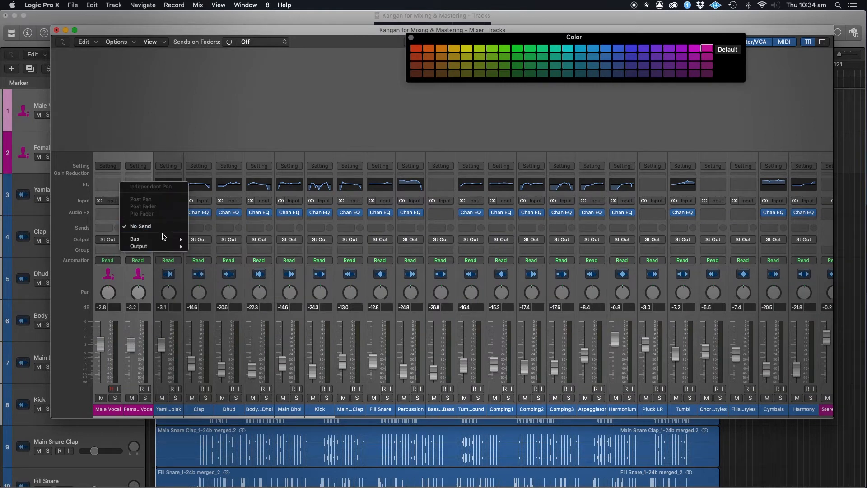
pyautogui.moveTo(164, 237)
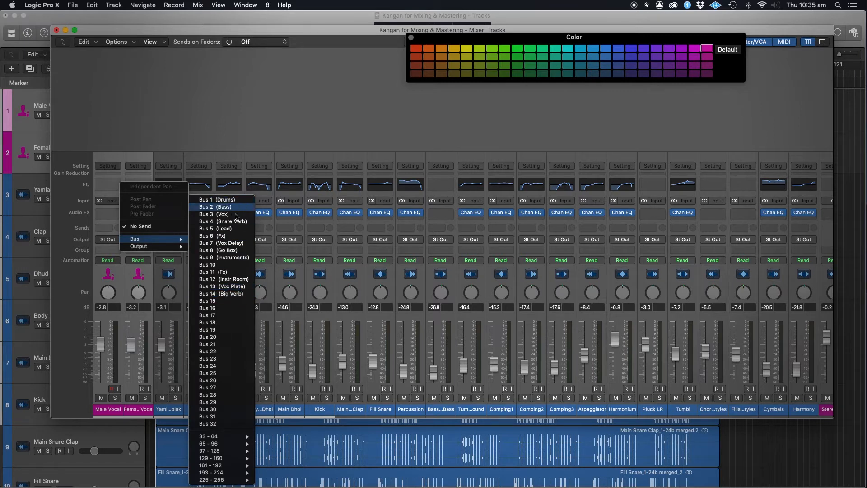
pyautogui.click(232, 286)
# Step: Rename the Aux 1 channel fed by the vocal send as Vox Plate
pyautogui.hscroll(5, 607, 320)
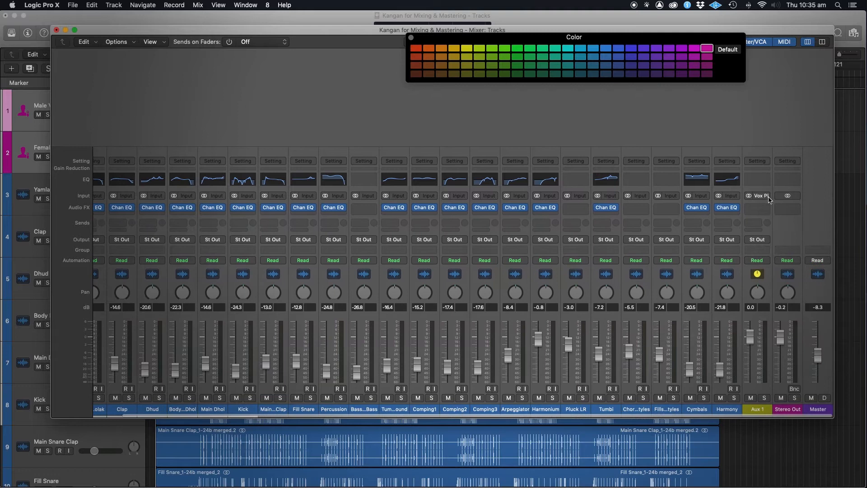
pyautogui.doubleClick(761, 408)
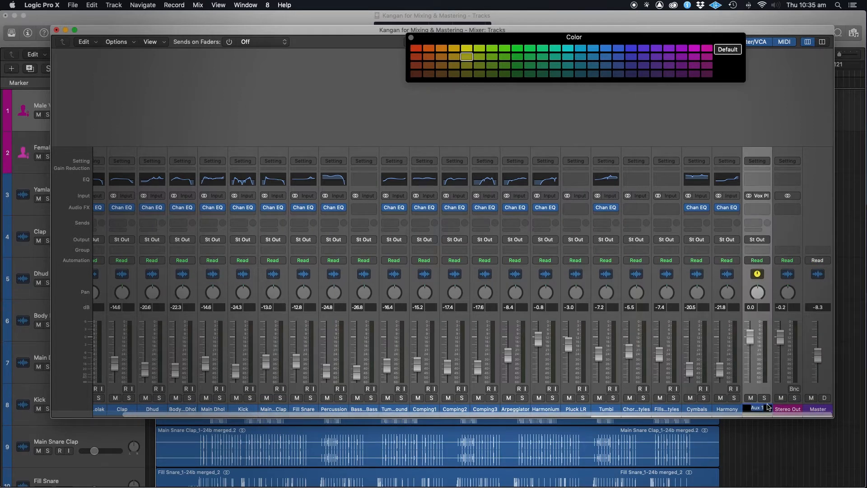
pyautogui.write('V')
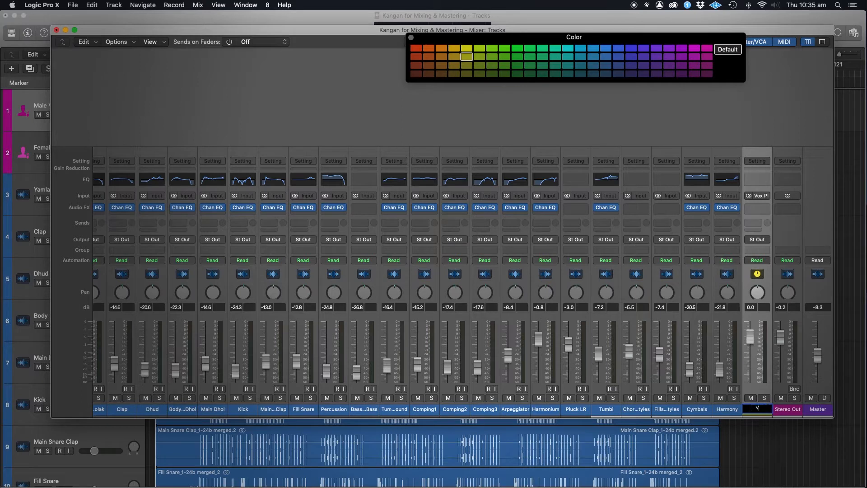
pyautogui.write('ox Plate')
pyautogui.press('Return')
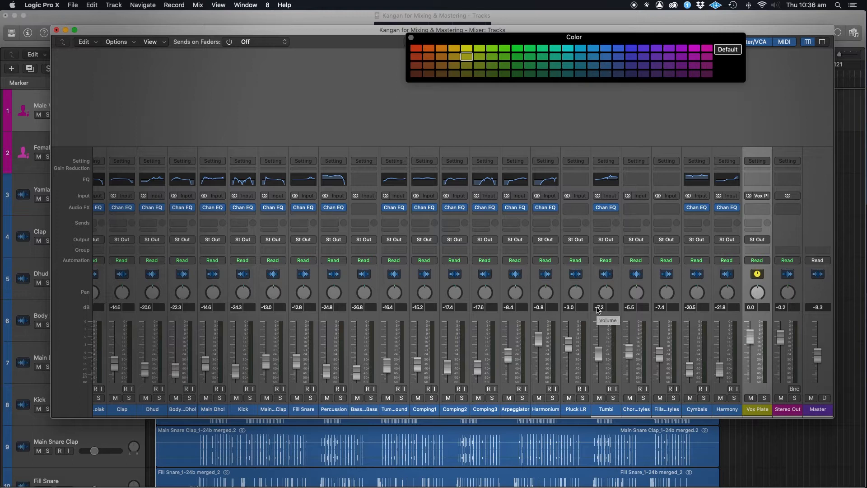
# Step: Add a second send to Bus 14 (Big Verb) on the Female Vocal channel
pyautogui.hscroll(-2, 599, 310)
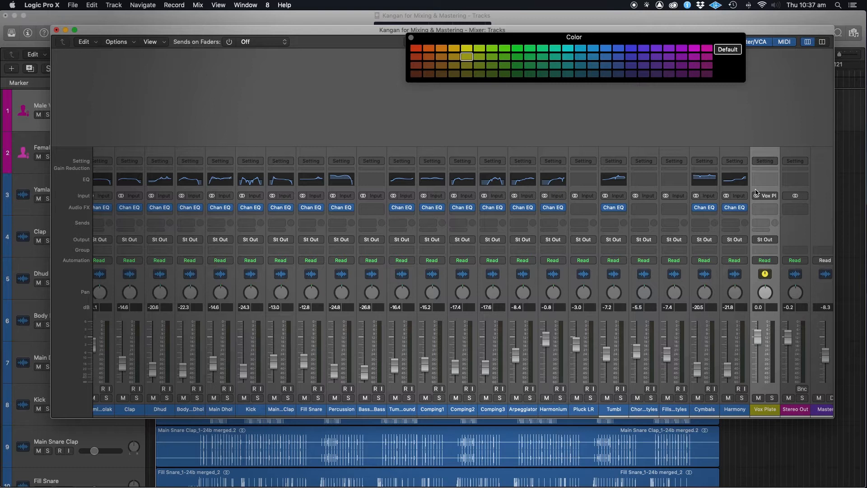
pyautogui.hscroll(-5, 190, 295)
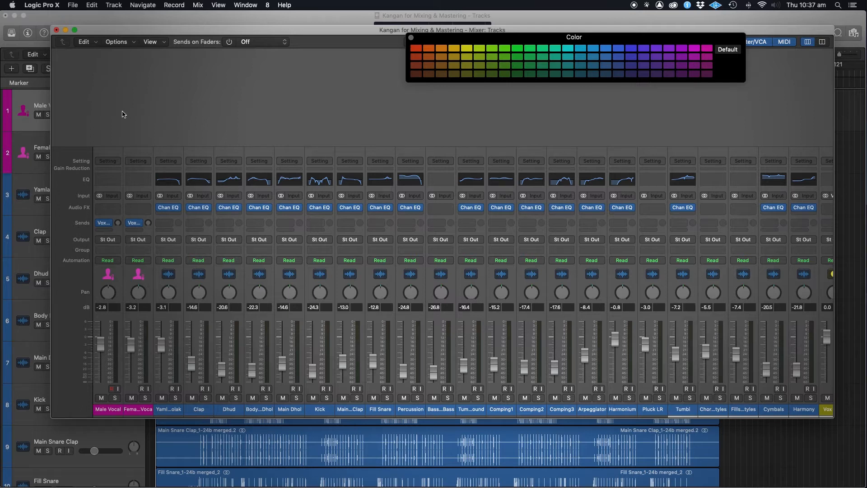
pyautogui.click(136, 230)
pyautogui.moveTo(135, 242)
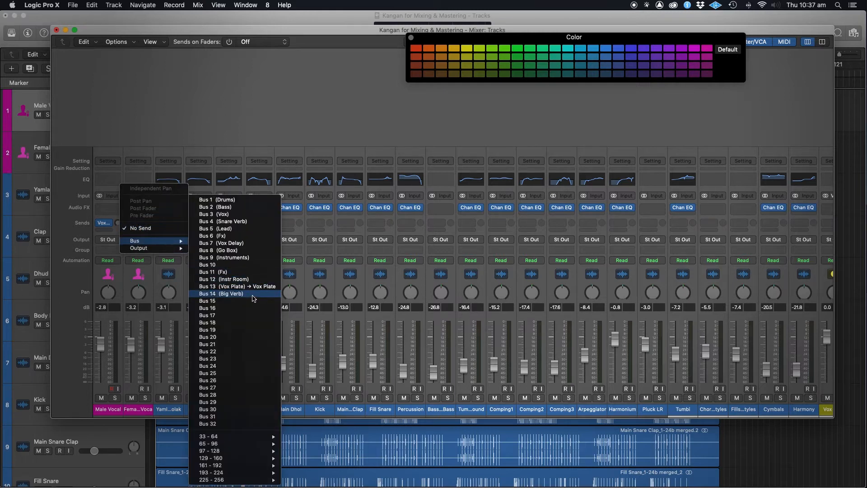
pyautogui.click(235, 294)
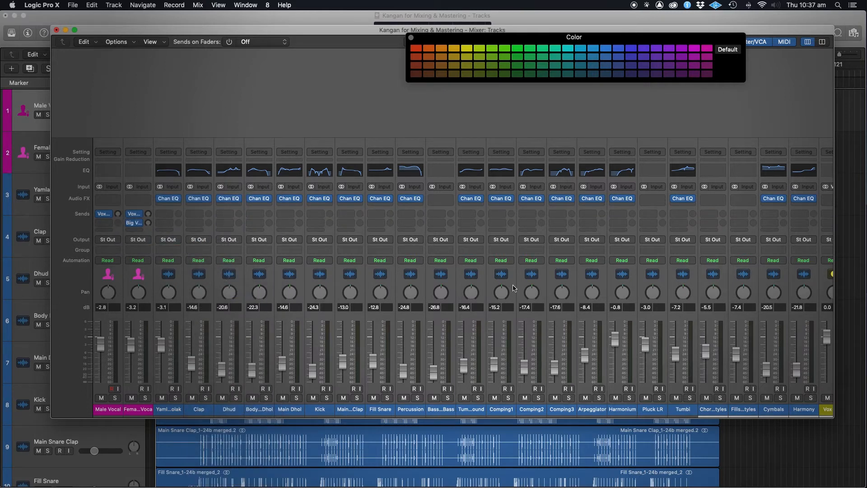
# Step: Bring up the I/O Labels list over the mixer and examine its output entries and user-defined bus names
pyautogui.click(198, 4)
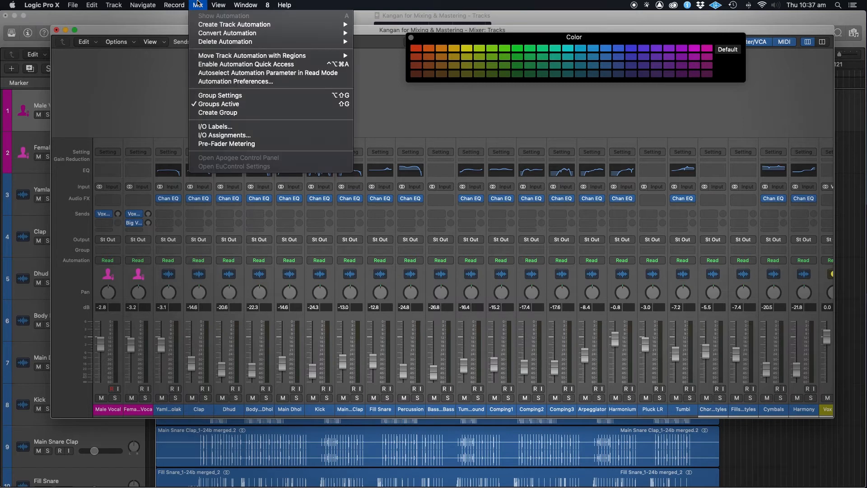
pyautogui.click(240, 126)
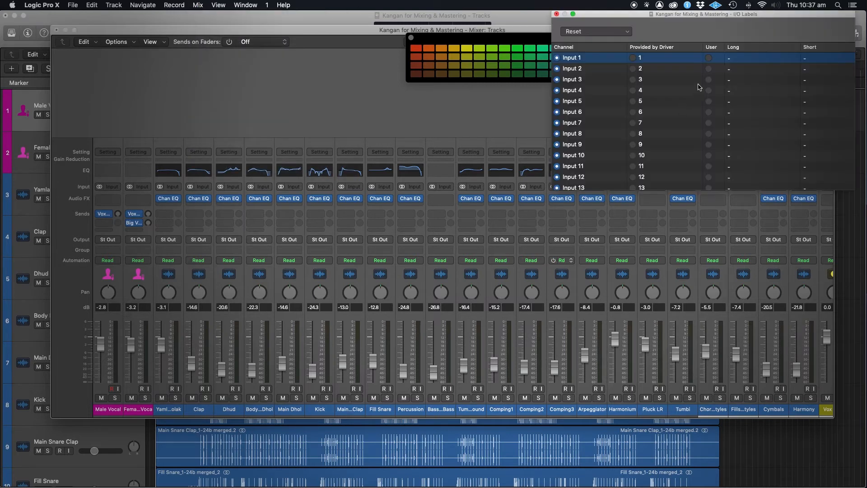
pyautogui.moveTo(740, 17); pyautogui.dragTo(551, 101)
pyautogui.scroll(-10, 494, 215)
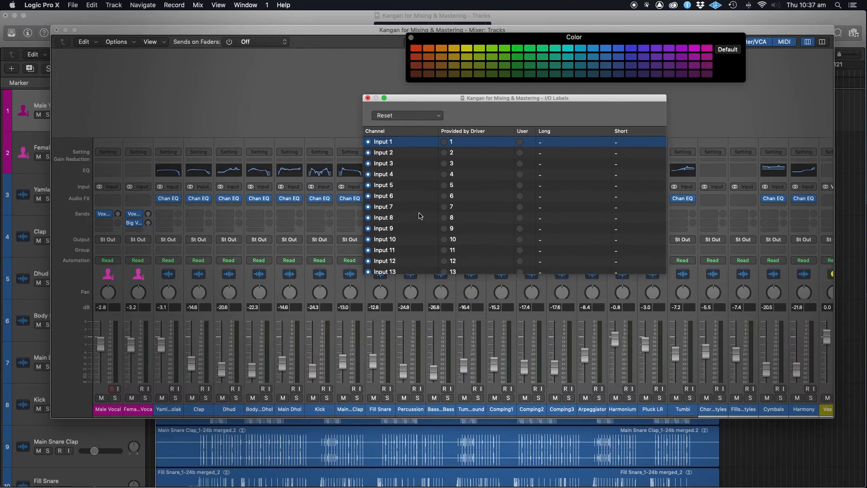
pyautogui.scroll(-7, 494, 215)
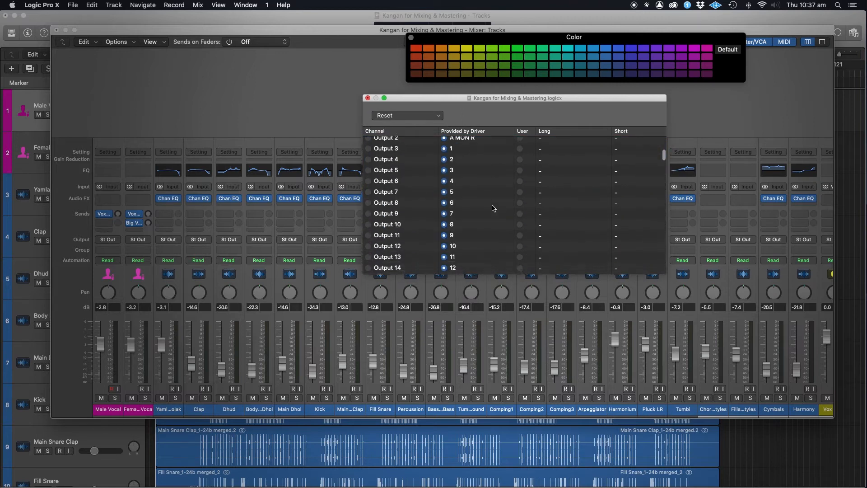
pyautogui.scroll(-12, 503, 211)
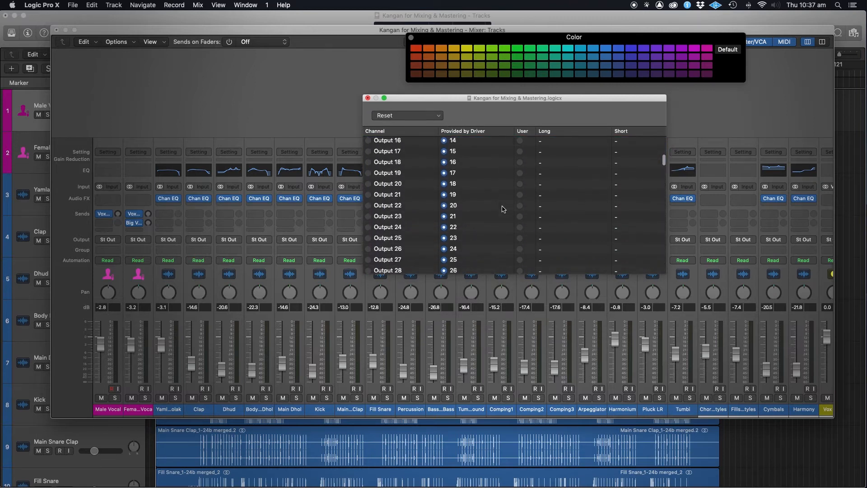
pyautogui.scroll(-15, 505, 204)
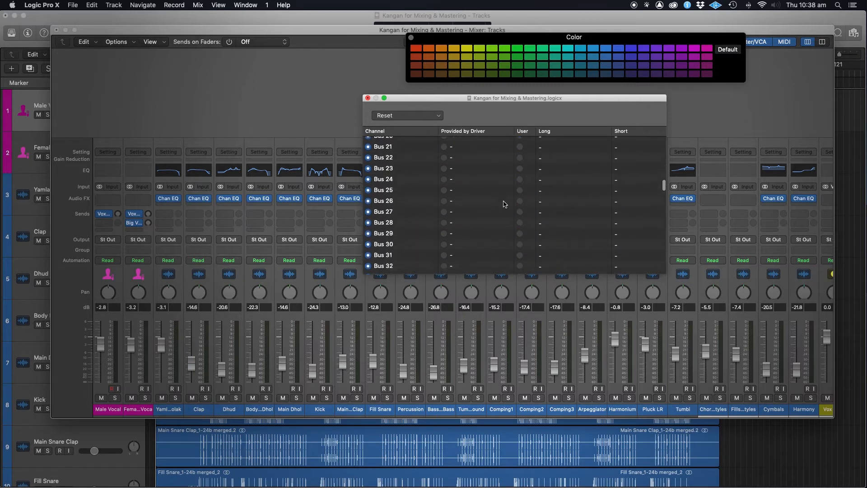
pyautogui.scroll(8, 543, 190)
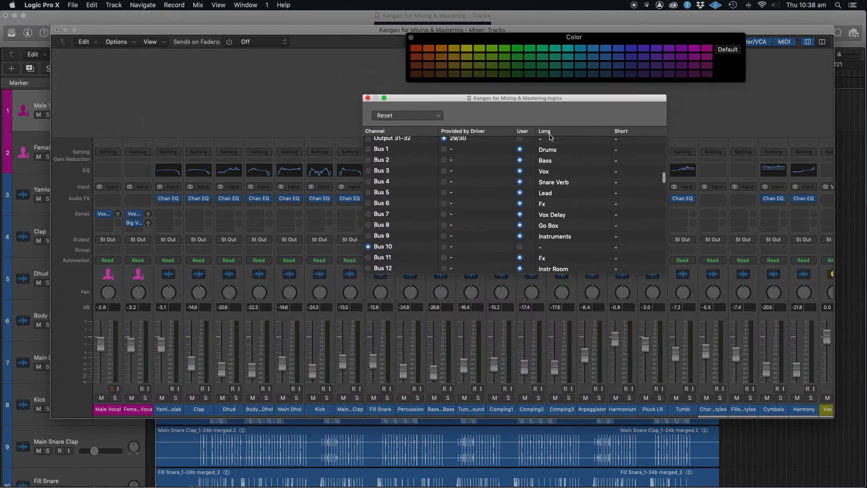
pyautogui.scroll(10, 502, 184)
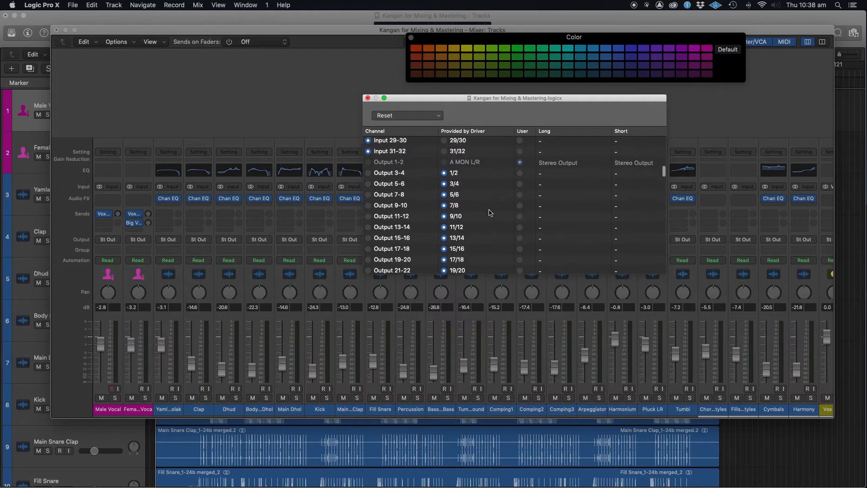
pyautogui.scroll(-5, 490, 212)
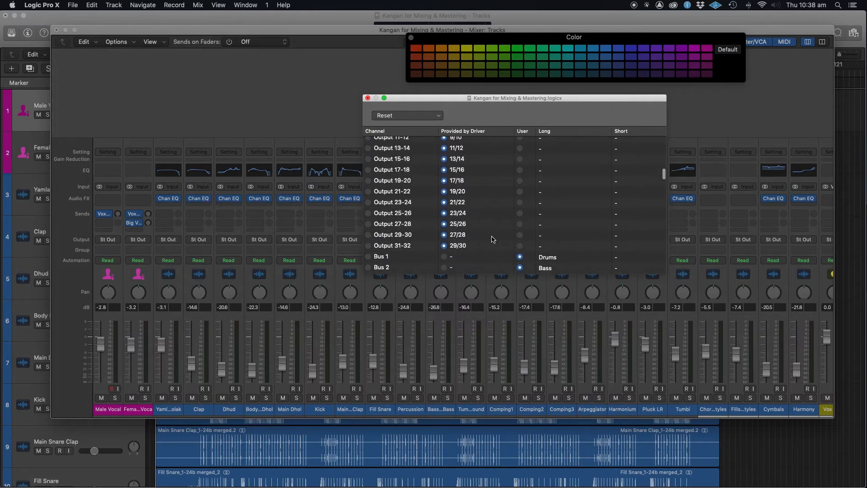
pyautogui.scroll(3, 499, 208)
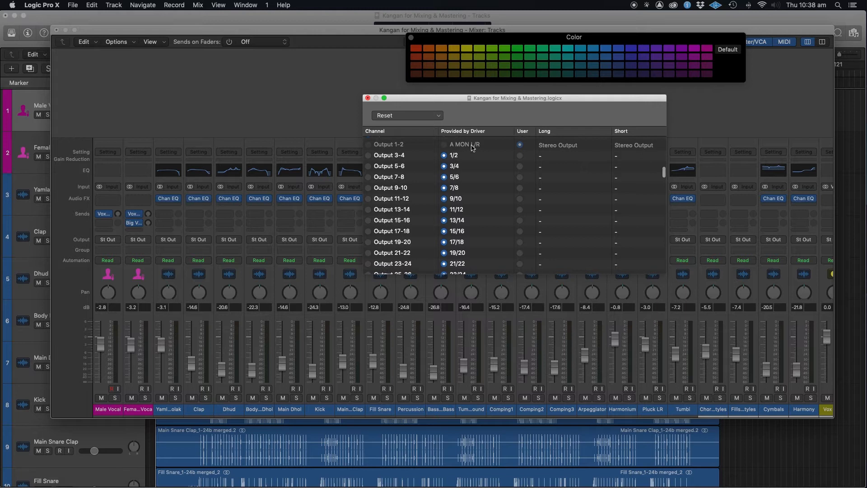
# Step: Try to switch the Output 1-2 label to the driver-provided name A MON L/R, and reposition the I/O Labels window
pyautogui.click(445, 146)
pyautogui.scroll(1, 457, 167)
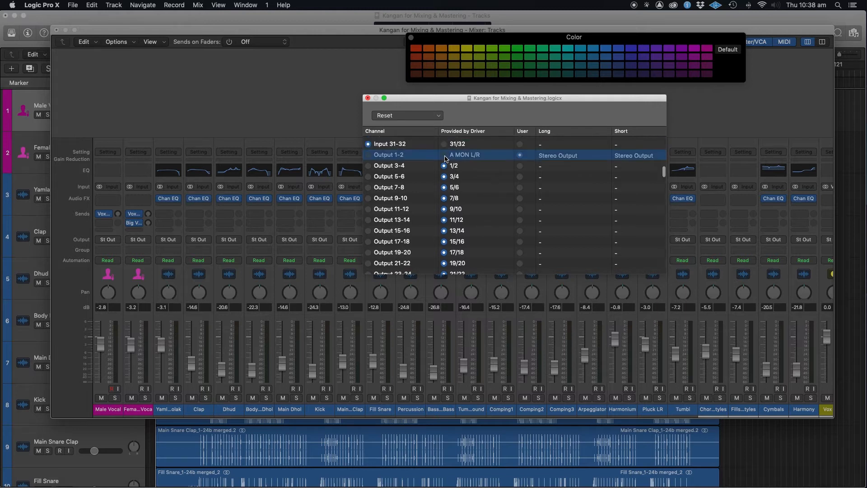
pyautogui.scroll(-6, 514, 192)
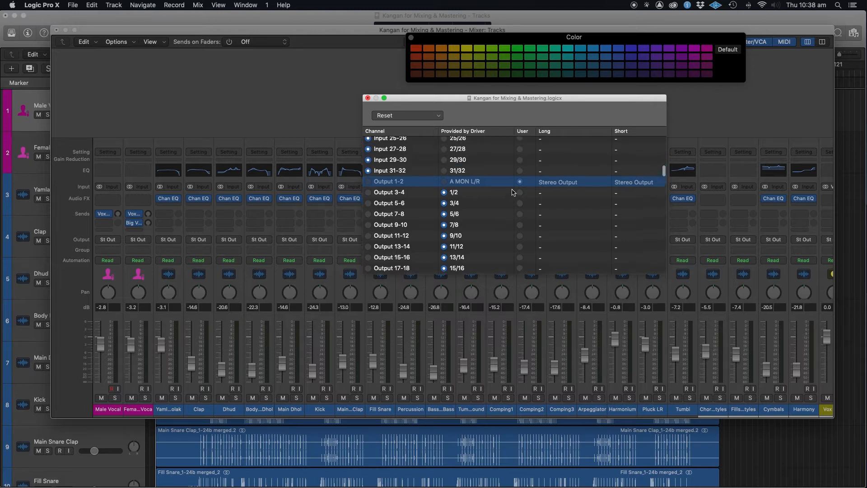
pyautogui.scroll(15, 513, 192)
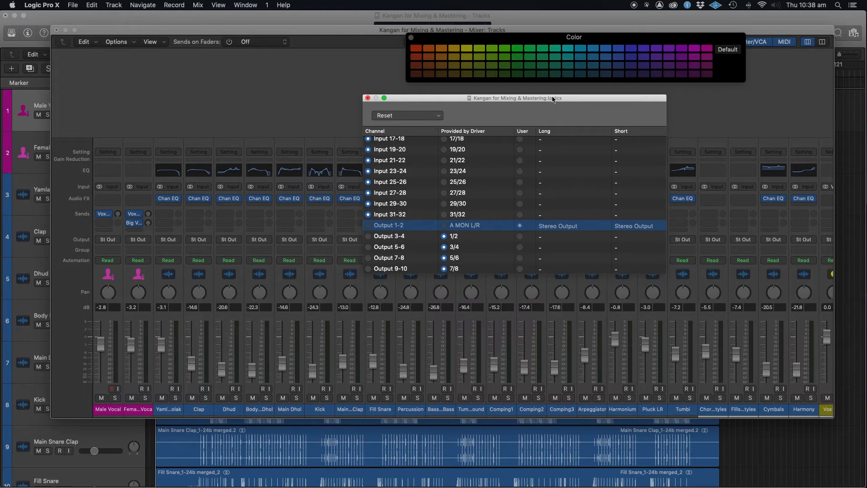
pyautogui.moveTo(557, 101); pyautogui.dragTo(501, 85)
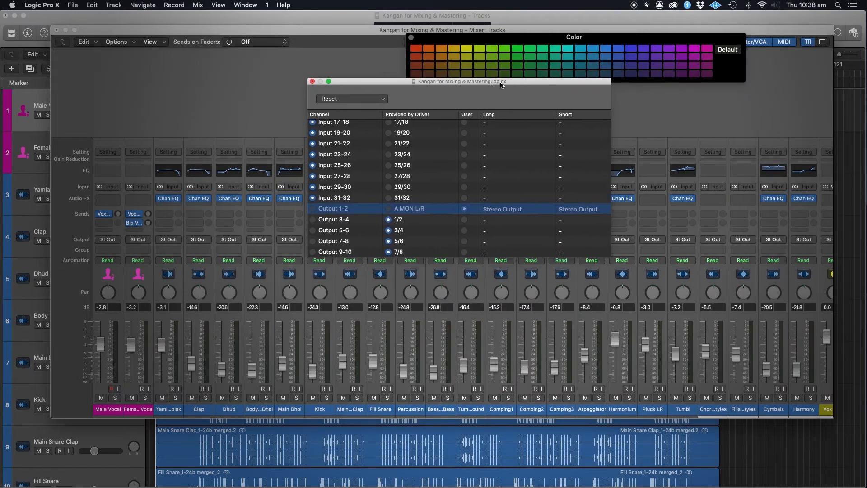
# Step: Check the stereo output setting under I/O Assignments in the audio preferences, leaving the preferences closed
pyautogui.click(56, 5)
pyautogui.moveTo(61, 30)
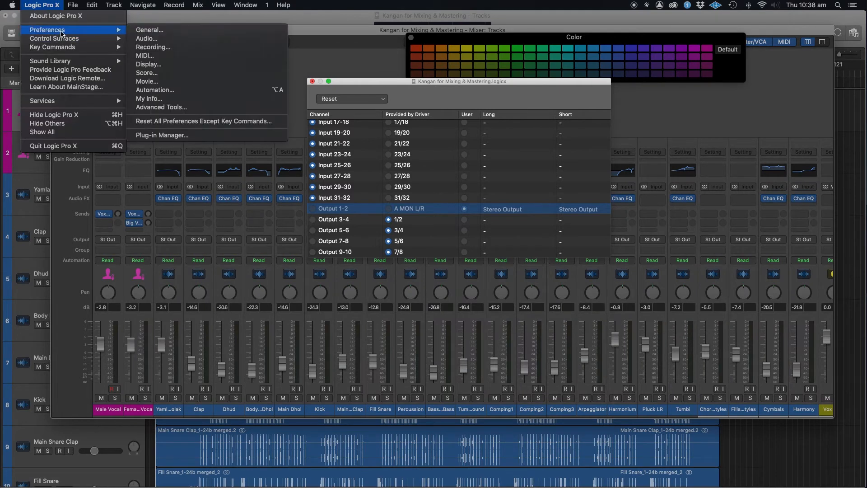
pyautogui.click(175, 42)
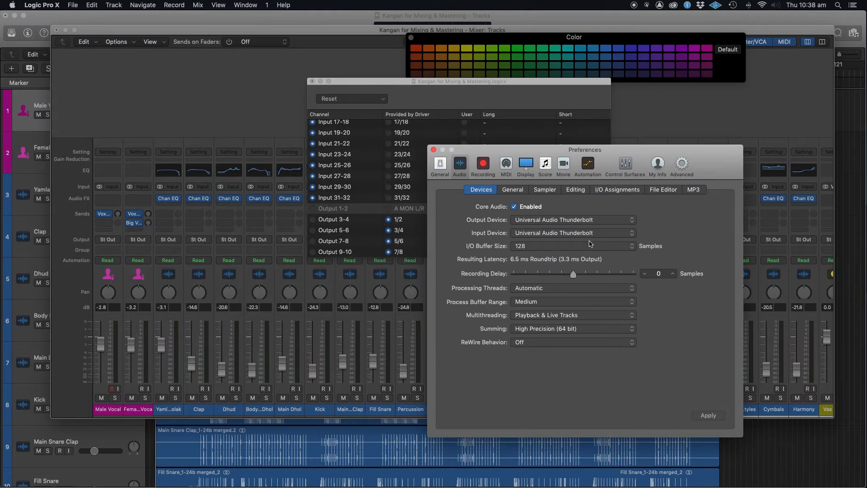
pyautogui.click(513, 190)
pyautogui.click(634, 191)
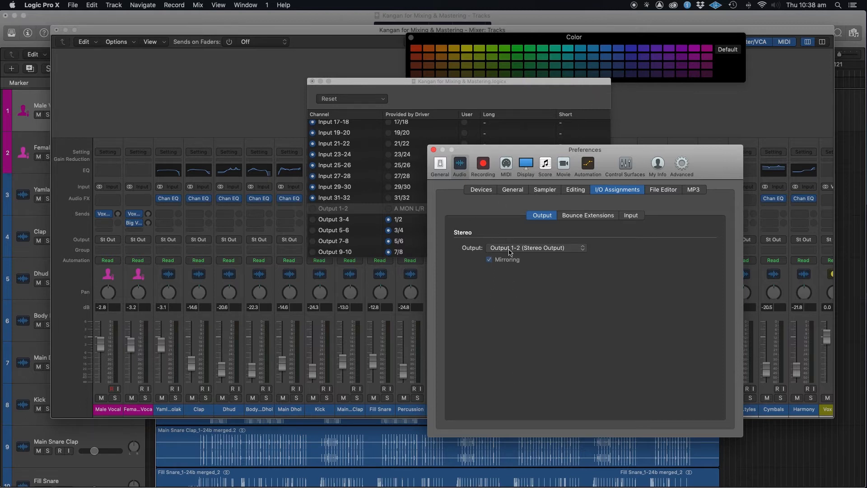
pyautogui.click(433, 150)
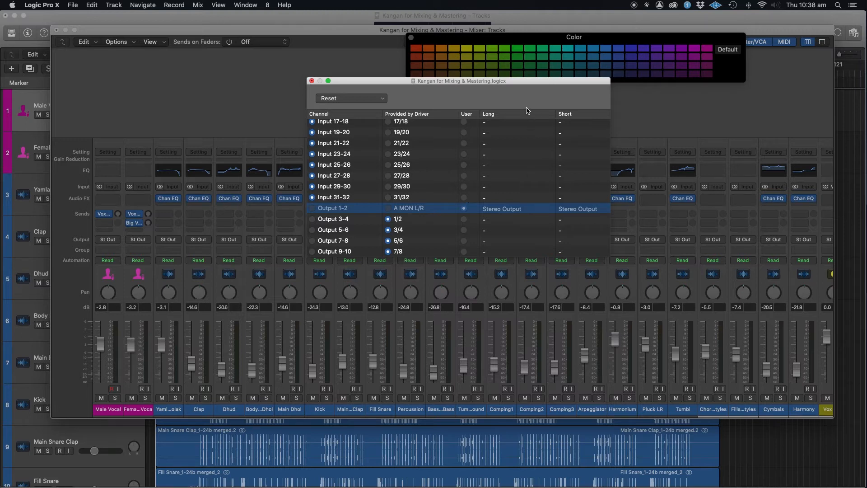
# Step: Review the user-defined names of the buses in the I/O Labels list
pyautogui.scroll(-5, 365, 211)
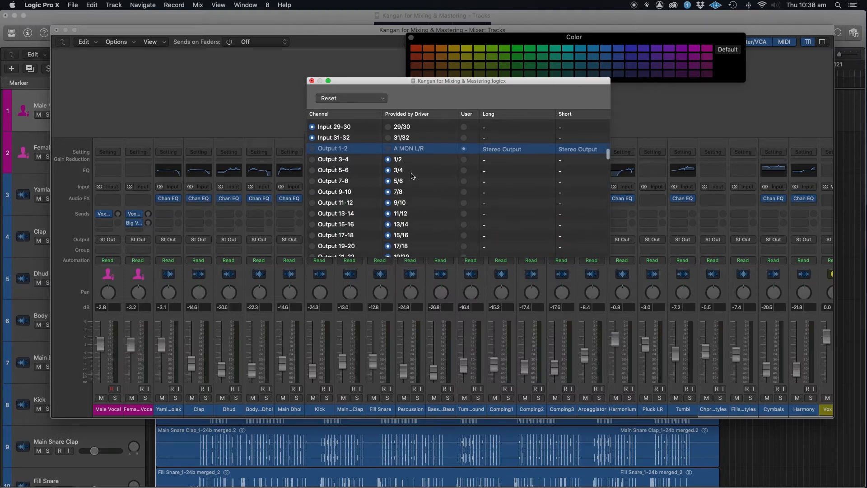
pyautogui.scroll(-5, 413, 185)
pyautogui.scroll(1, 417, 199)
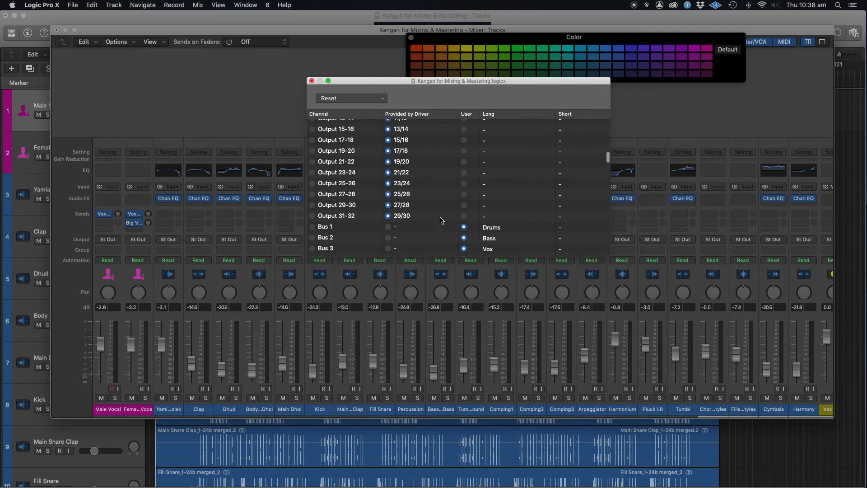
pyautogui.scroll(-5, 411, 149)
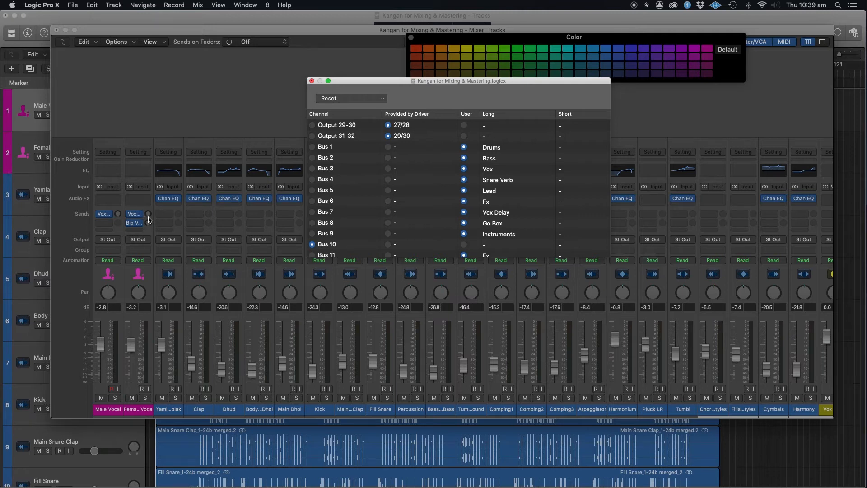
# Step: Raise the Vox Plate send levels on the Female Vocal and Male Vocal channels and look over the aux channels
pyautogui.moveTo(147, 214)
pyautogui.mouseDown()
pyautogui.moveTo(143, 189)
pyautogui.moveTo(148, 208)
pyautogui.mouseUp()
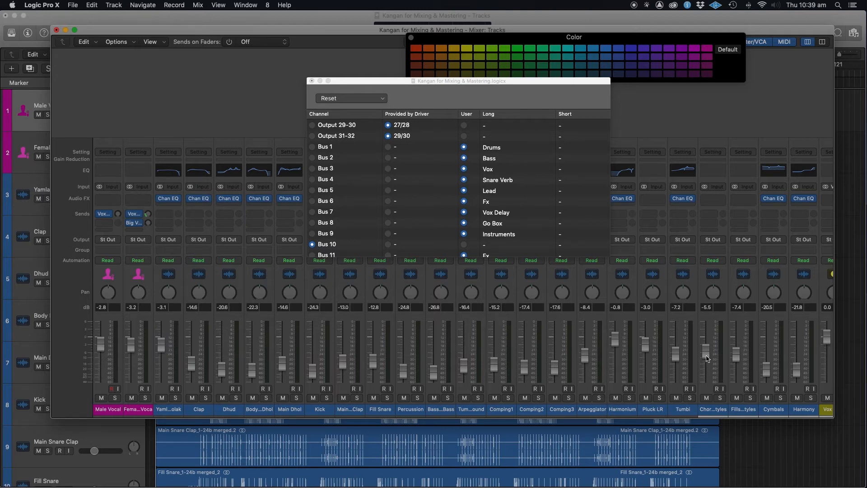
pyautogui.hscroll(2, 65, 245)
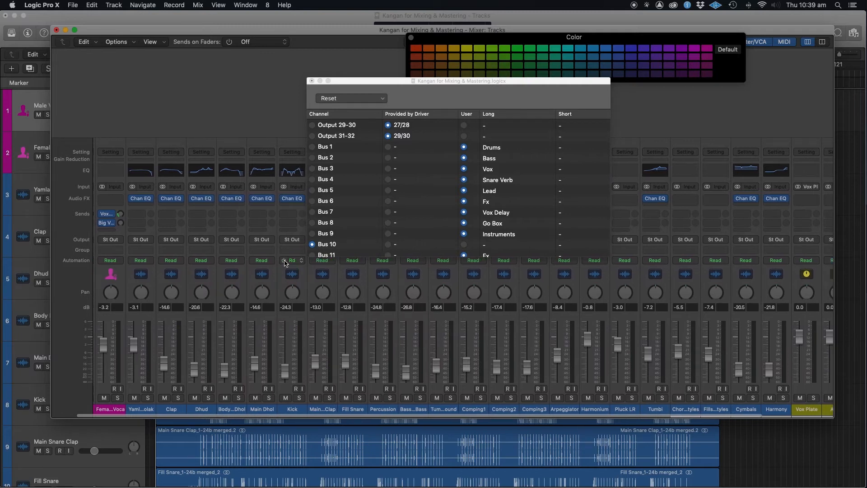
pyautogui.hscroll(-2, 55, 252)
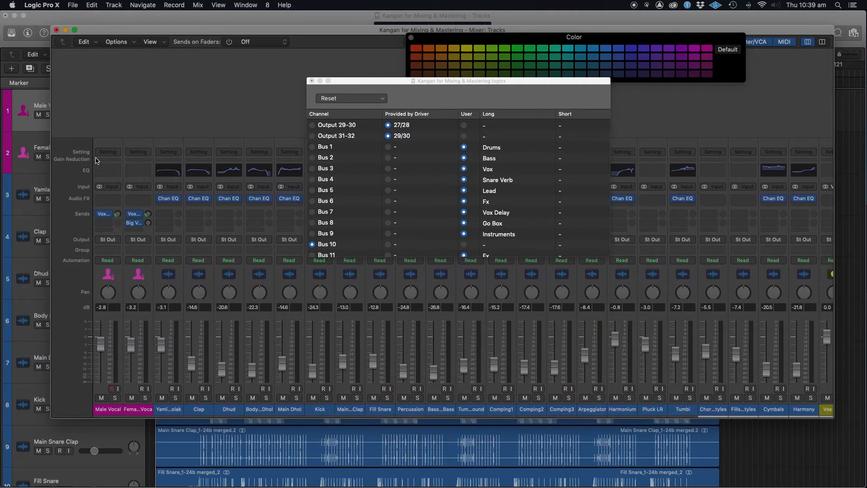
pyautogui.hscroll(5, 763, 391)
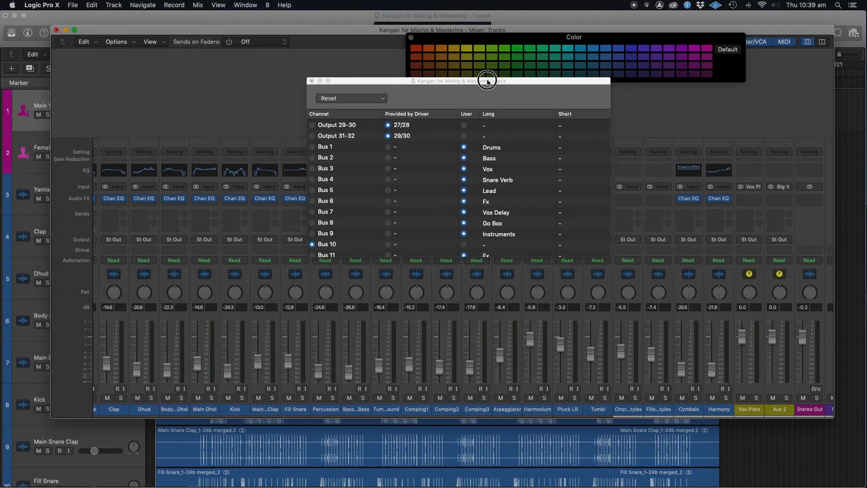
# Step: Review the user-defined bus names in the I/O Labels list, highlighting the Bus 1 Drums entry, and close the window
pyautogui.moveTo(489, 80); pyautogui.dragTo(520, 81)
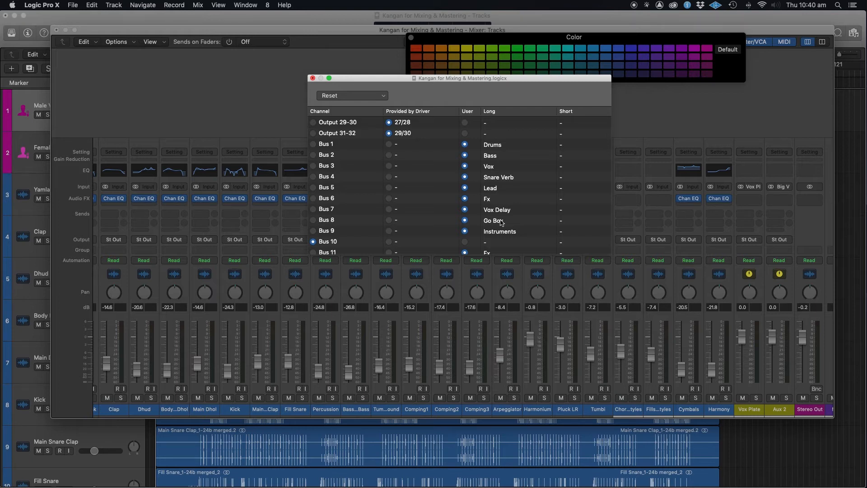
pyautogui.moveTo(500, 80); pyautogui.dragTo(483, 120)
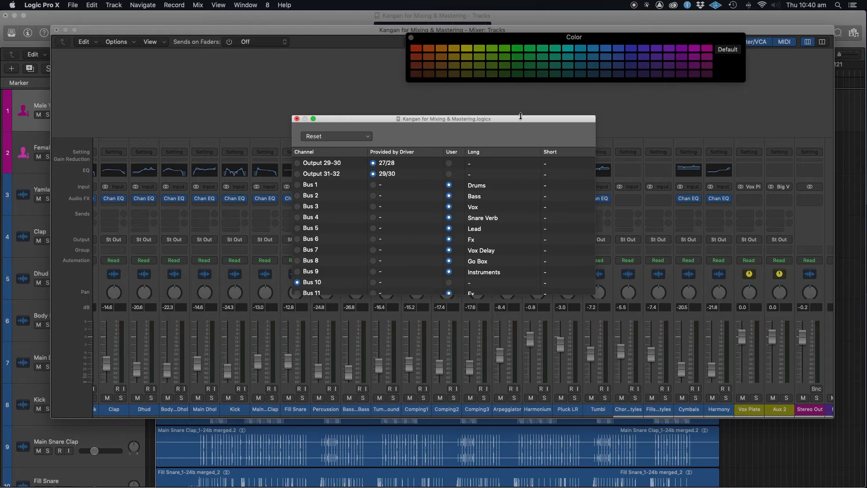
pyautogui.moveTo(521, 116); pyautogui.dragTo(512, 107)
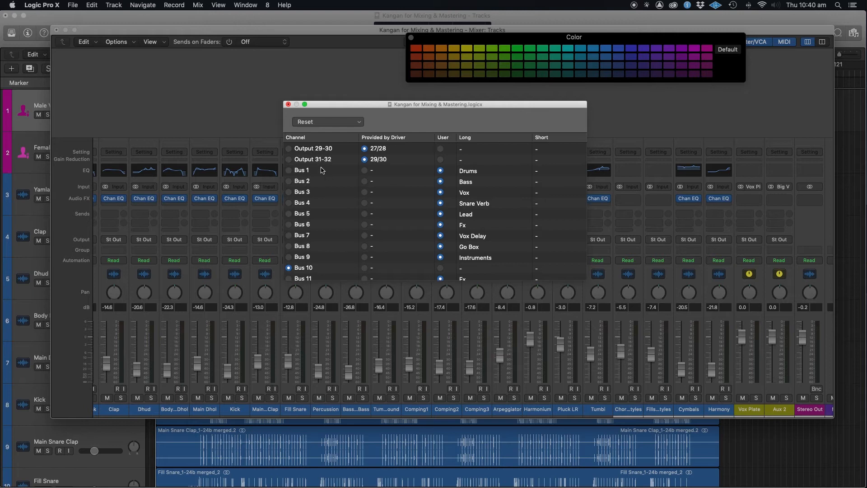
pyautogui.click(465, 171)
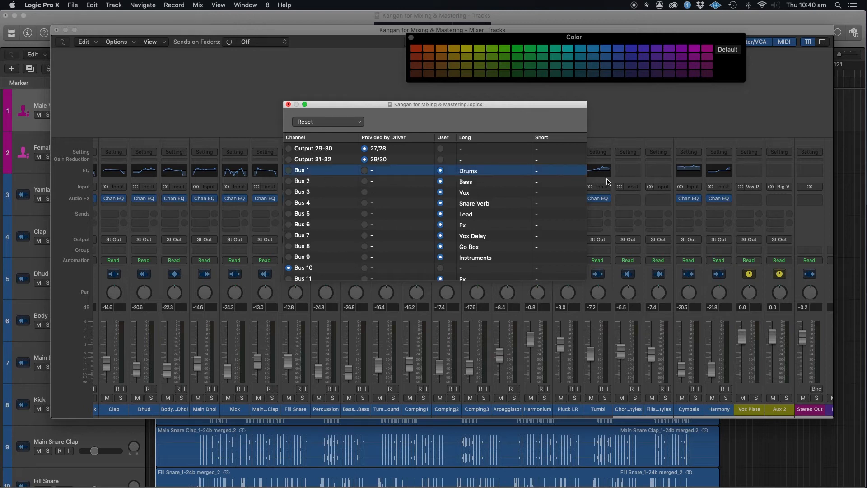
pyautogui.moveTo(473, 102); pyautogui.dragTo(369, 64)
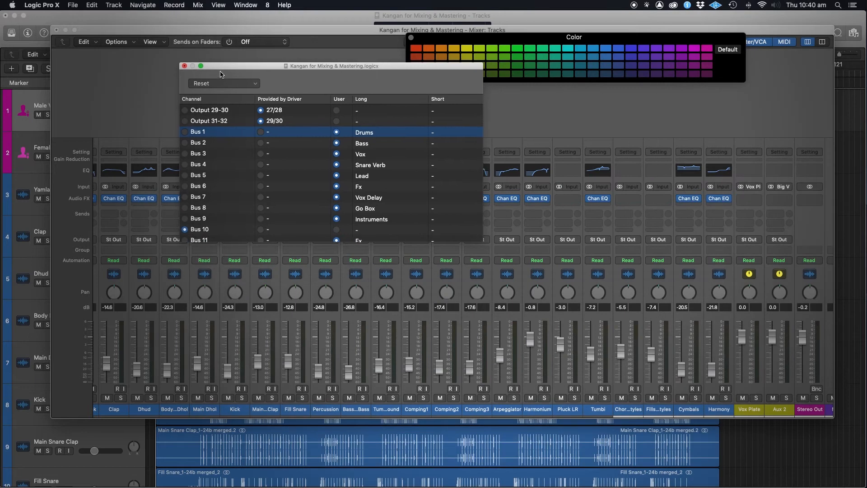
pyautogui.click(185, 67)
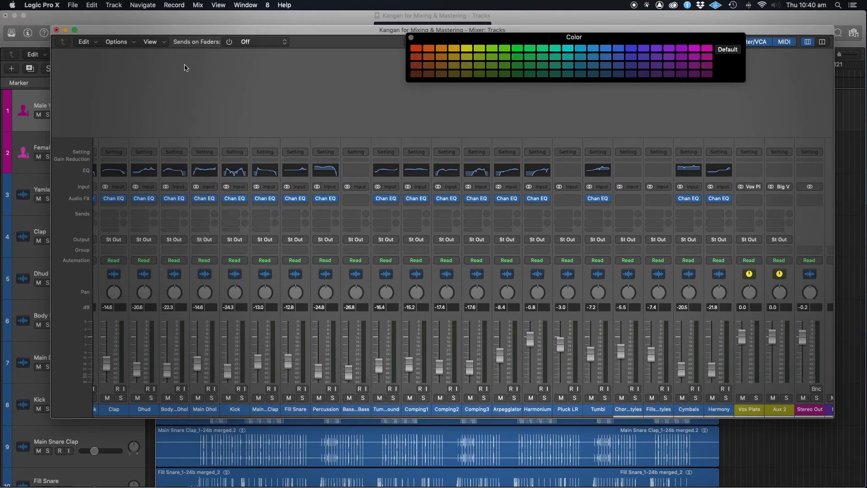
# Step: Route the outputs of the Male Vocal and Female Vocal channels together to Bus 3 (Vox)
pyautogui.hscroll(2, 650, 174)
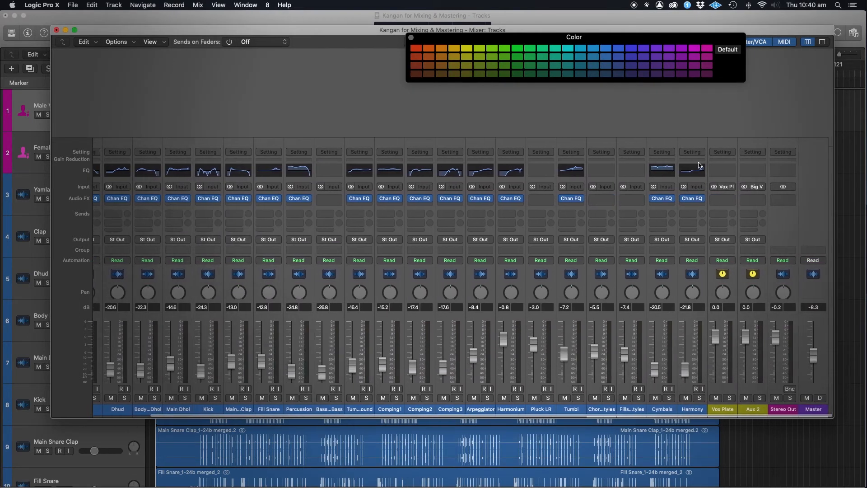
pyautogui.hscroll(-3, 461, 233)
pyautogui.hscroll(-2, 461, 234)
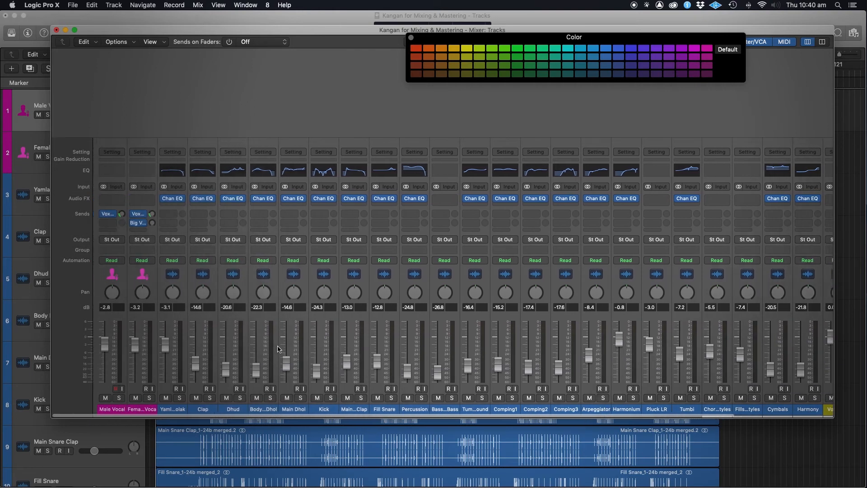
pyautogui.keyDown('shift'); pyautogui.click(116, 408); pyautogui.keyUp('shift')
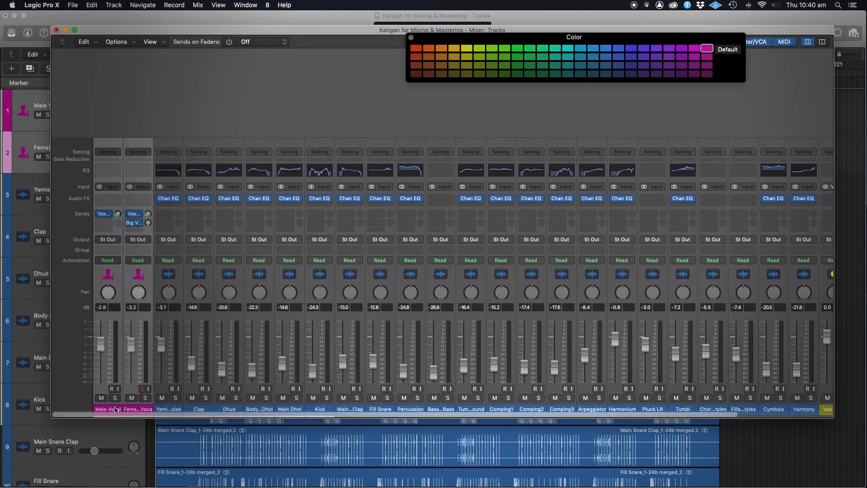
pyautogui.click(118, 240)
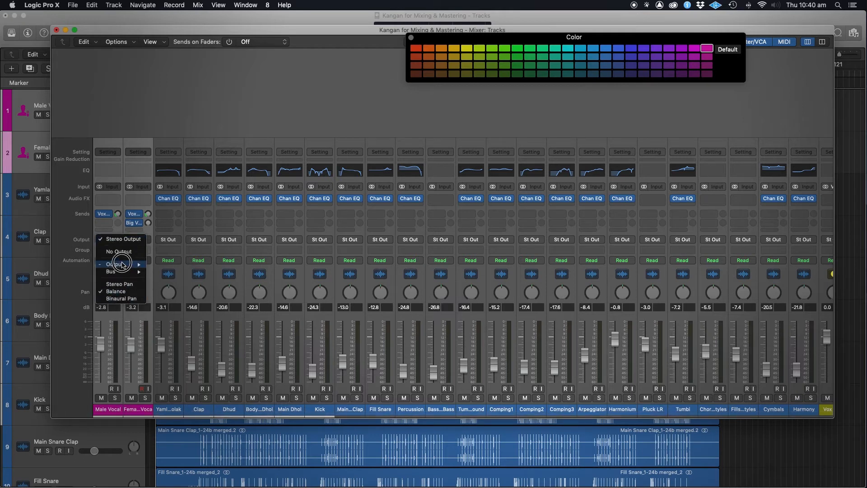
pyautogui.moveTo(120, 274)
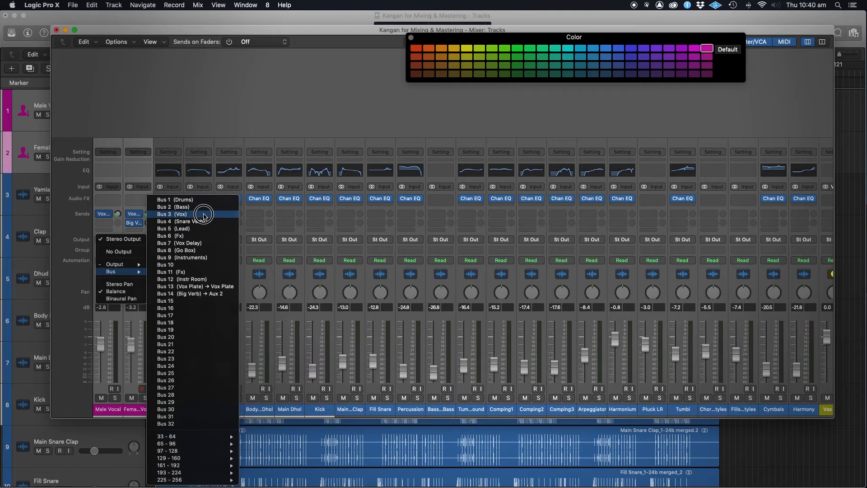
pyautogui.click(204, 216)
# Step: Color the Aux 3 channel fed by the Vox bus blue-violet and rename it Vocal Bus
pyautogui.hscroll(5, 499, 270)
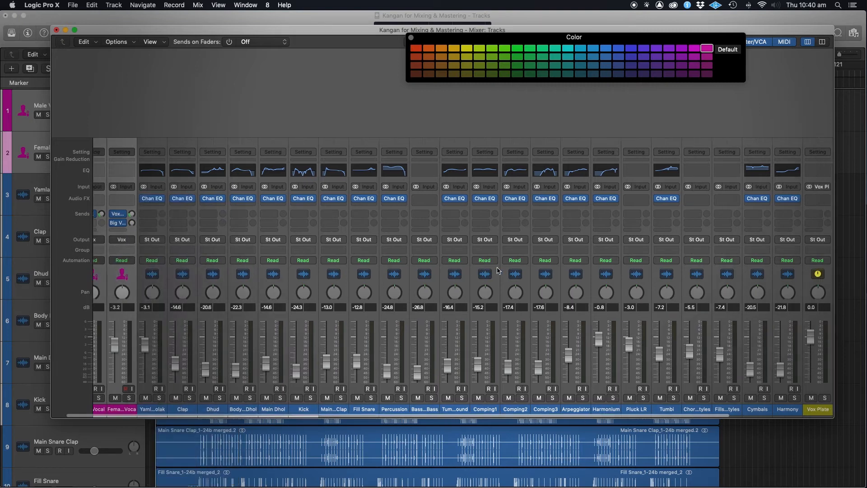
pyautogui.hscroll(2, 499, 270)
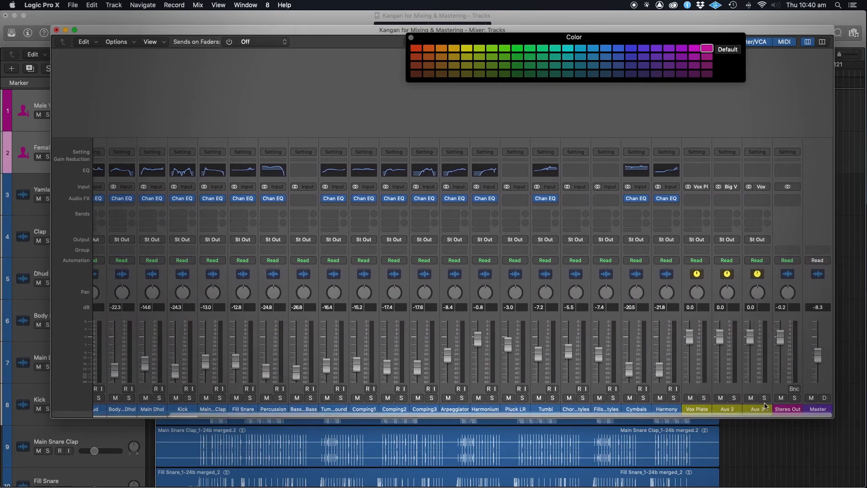
pyautogui.click(763, 409)
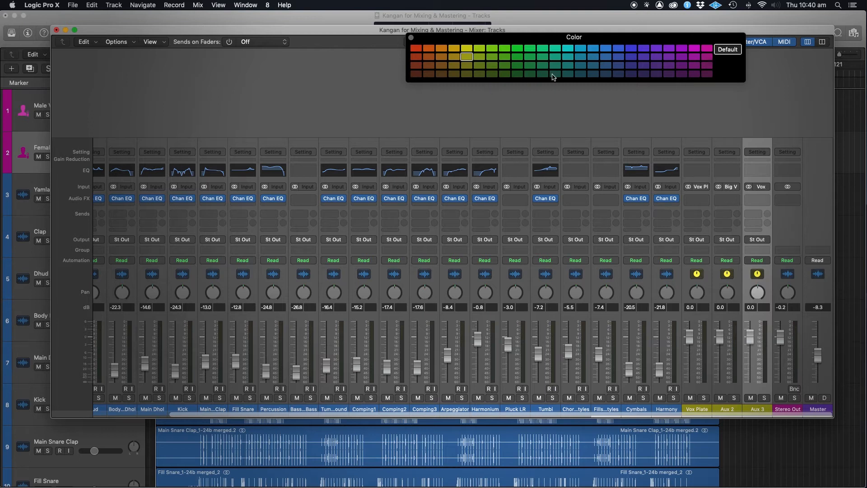
pyautogui.click(634, 59)
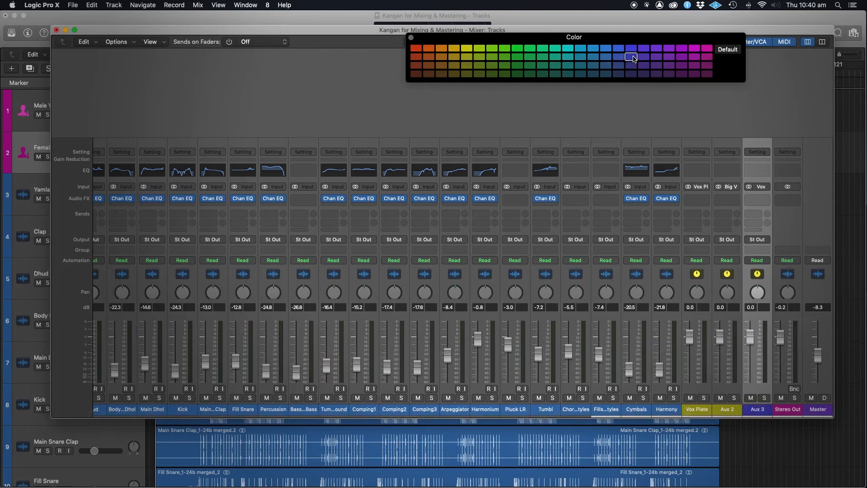
pyautogui.doubleClick(763, 409)
pyautogui.write('Vo')
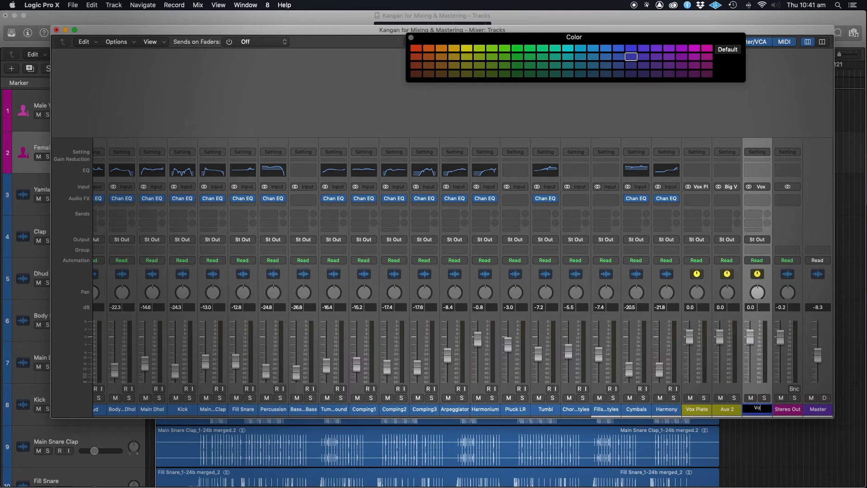
pyautogui.write('cal Bus')
pyautogui.press('Return')
# Step: Rename the Aux 2 channel as Big Verb and color both it and the Vox Plate channel the same dark navy
pyautogui.click(696, 410)
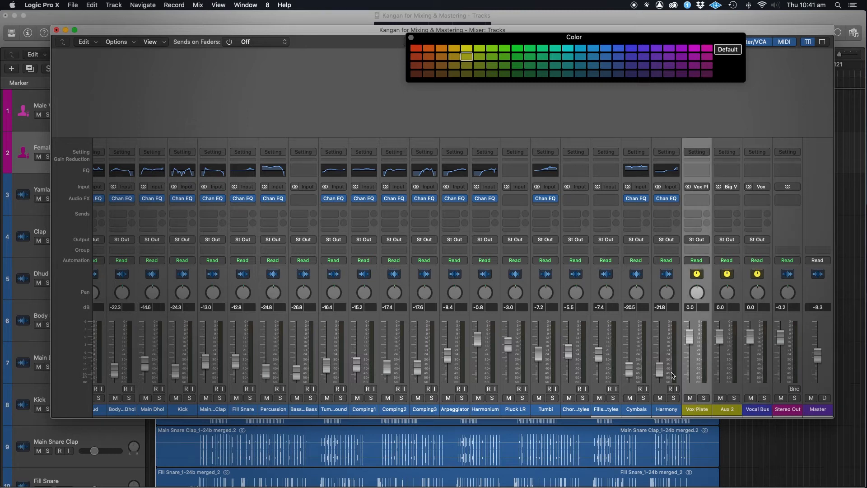
pyautogui.click(631, 74)
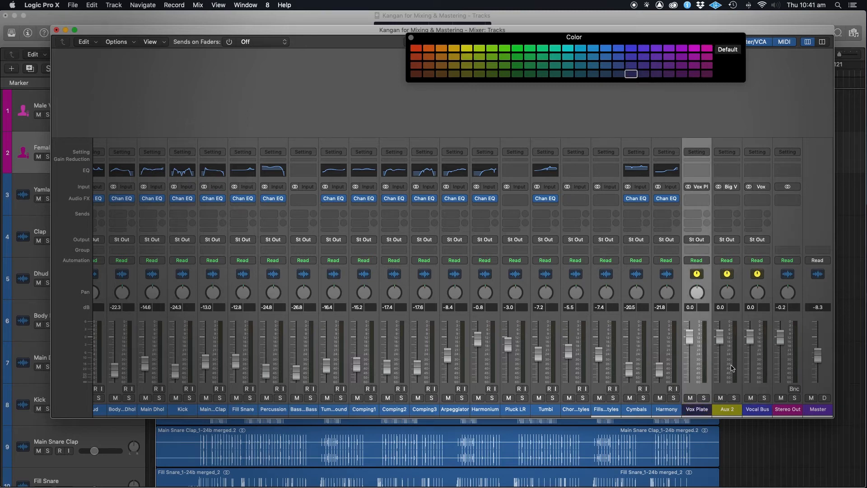
pyautogui.click(728, 410)
pyautogui.doubleClick(732, 409)
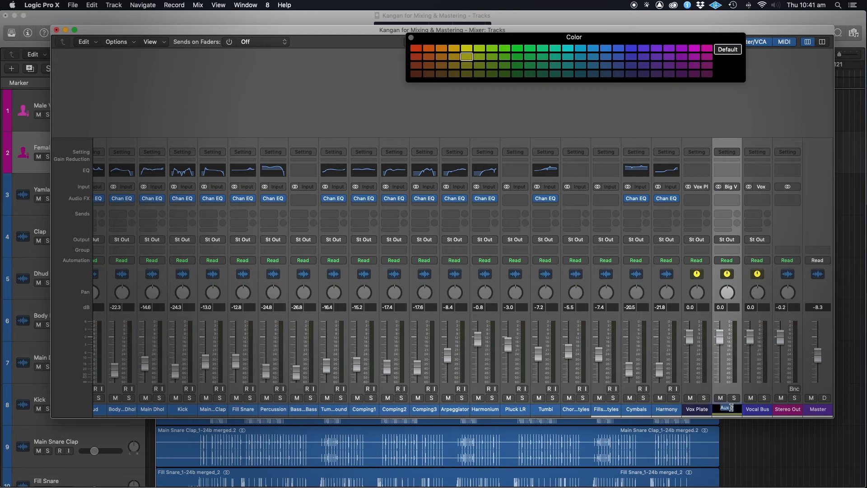
pyautogui.write('Big Verb')
pyautogui.press('Return')
pyautogui.click(634, 75)
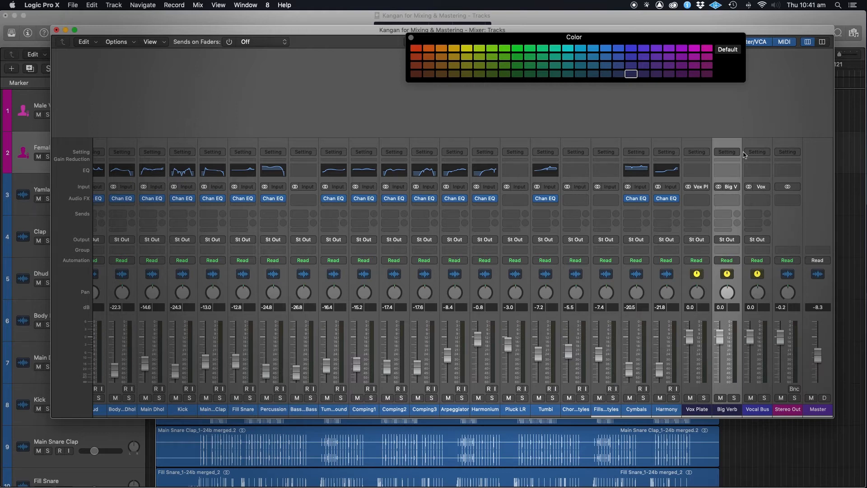
# Step: Insert the stereo UAD EMT 140 reverb on the Vox Plate channel and slightly adjust plate B's reverberation time, leaving the plug-in window closed
pyautogui.click(694, 200)
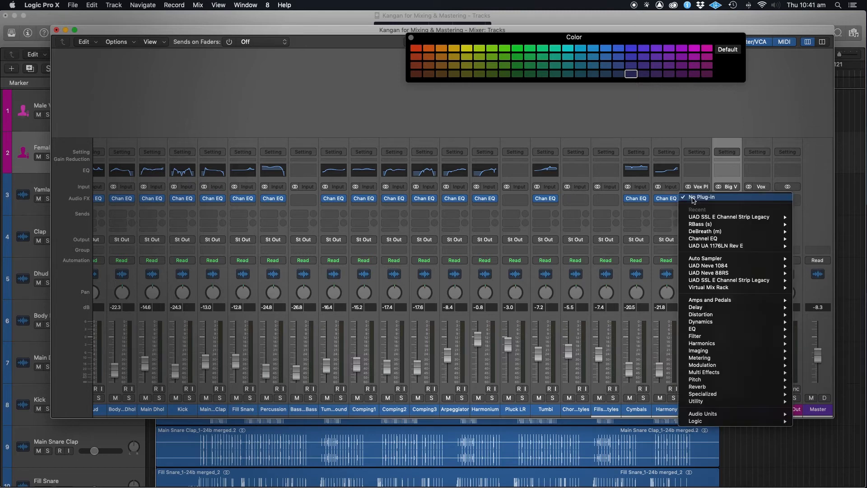
pyautogui.moveTo(710, 373)
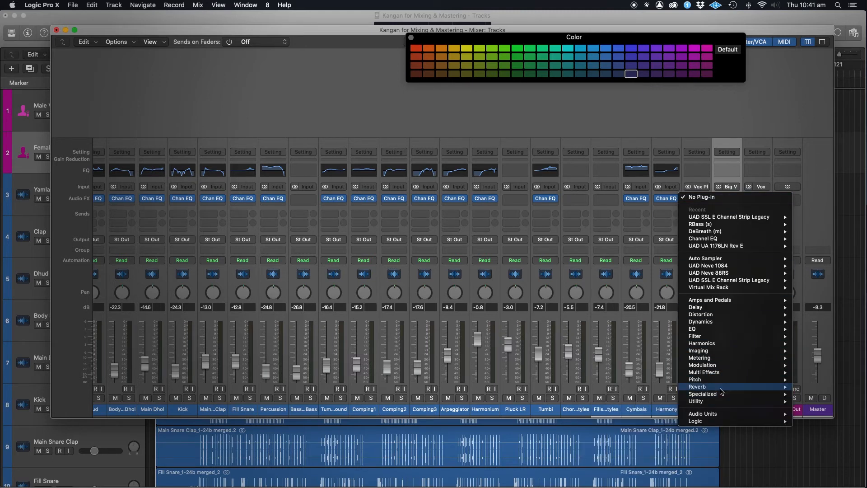
pyautogui.moveTo(722, 388)
pyautogui.moveTo(635, 372)
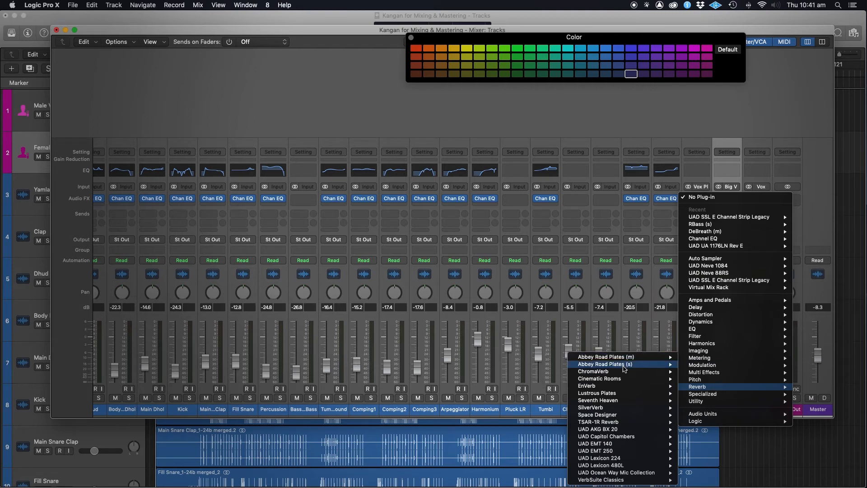
pyautogui.moveTo(629, 445)
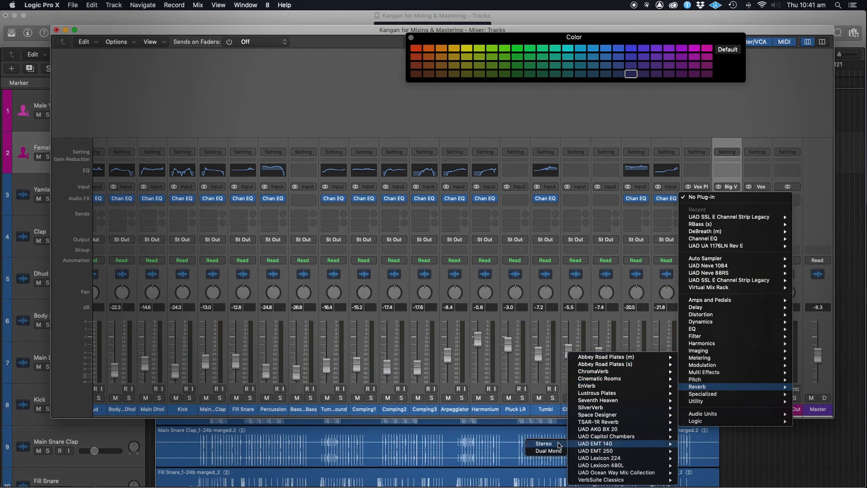
pyautogui.click(544, 443)
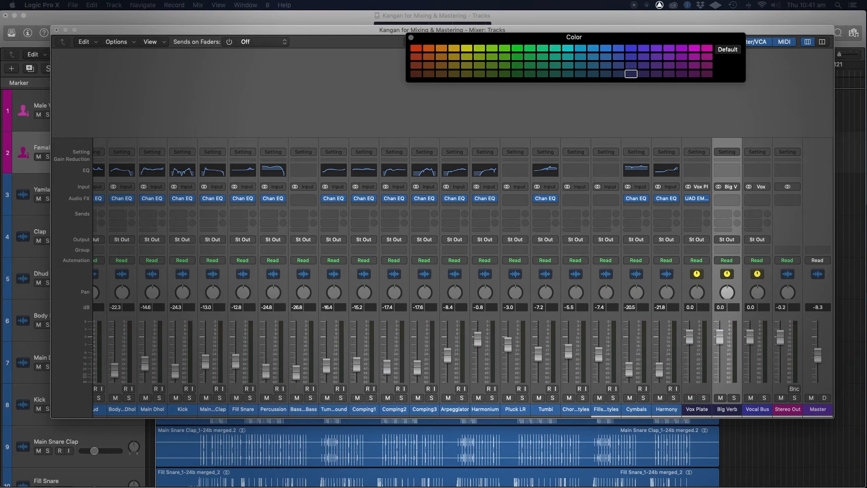
pyautogui.moveTo(634, 172); pyautogui.dragTo(472, 70)
pyautogui.moveTo(470, 158); pyautogui.dragTo(468, 165)
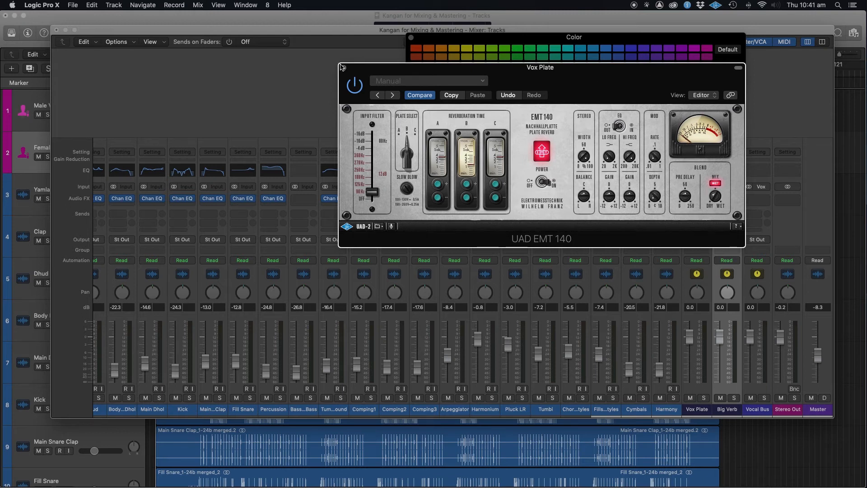
pyautogui.click(342, 67)
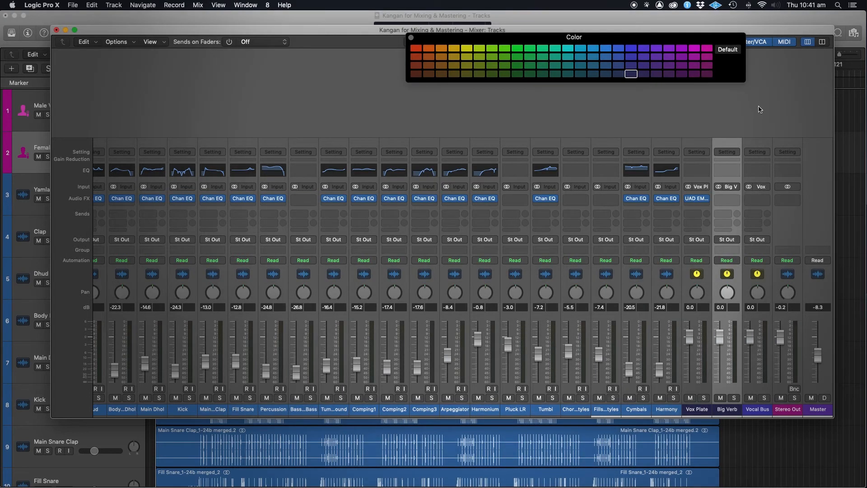
# Step: Browse the Universal Audio plug-ins available for the Big Verb channel's empty audio effect slot
pyautogui.click(722, 199)
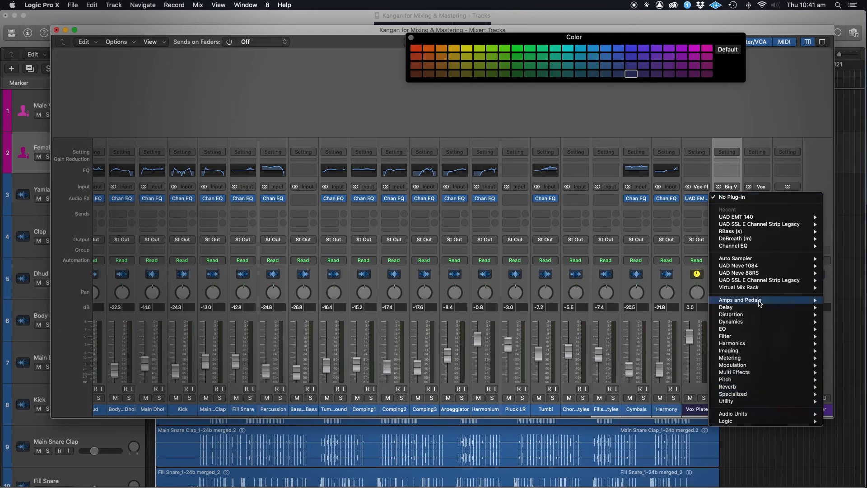
pyautogui.moveTo(766, 419)
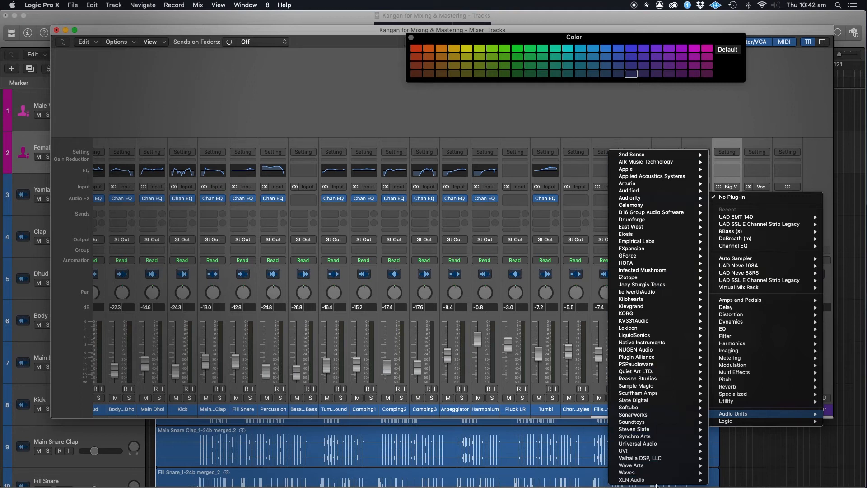
pyautogui.moveTo(673, 444)
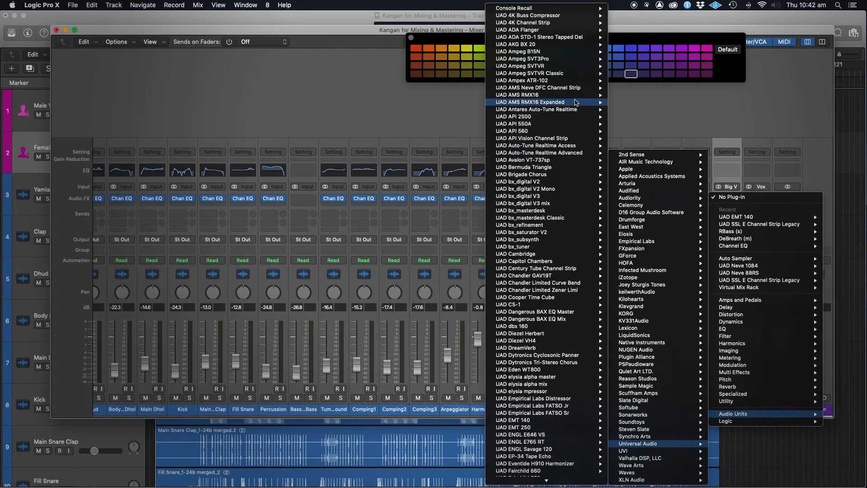
pyautogui.scroll(-20, 576, 102)
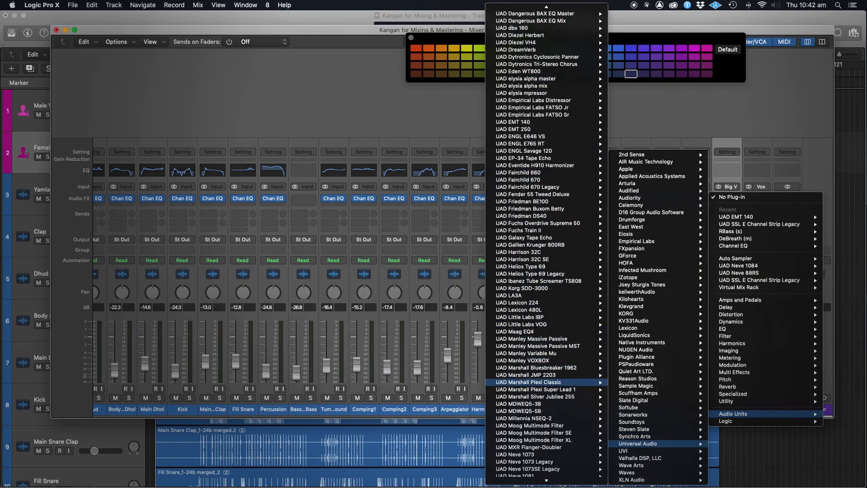
pyautogui.scroll(-20, 546, 244)
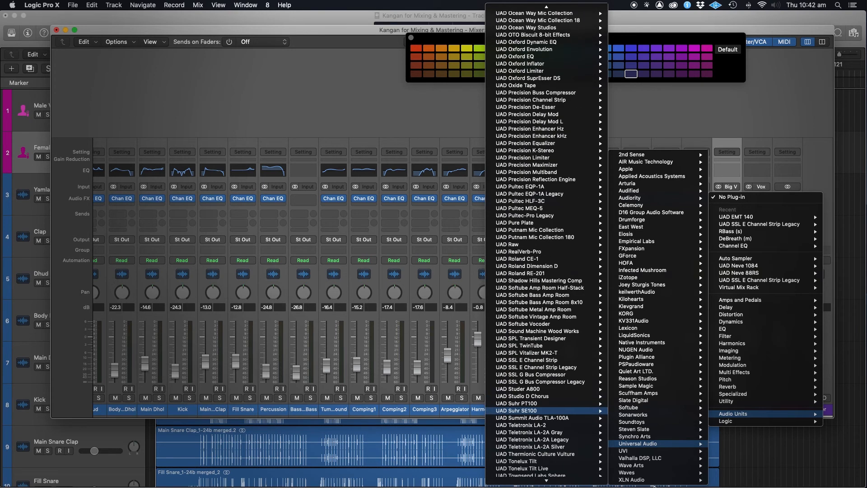
pyautogui.scroll(-10, 542, 410)
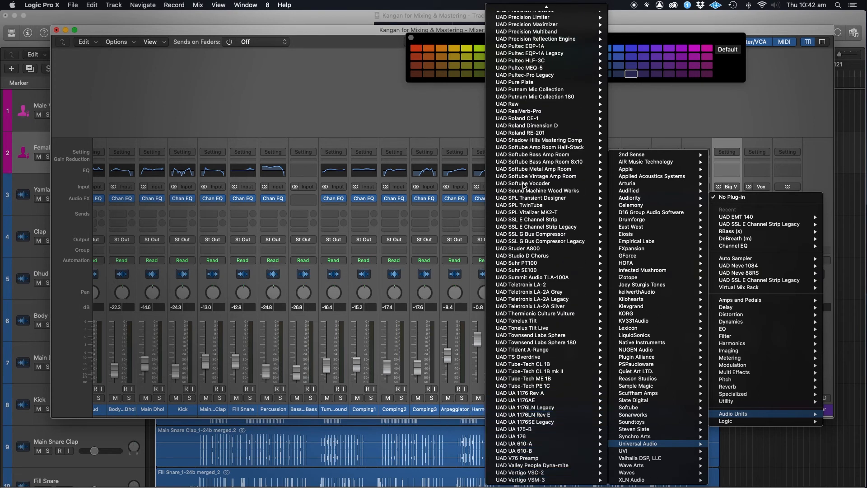
pyautogui.moveTo(583, 148)
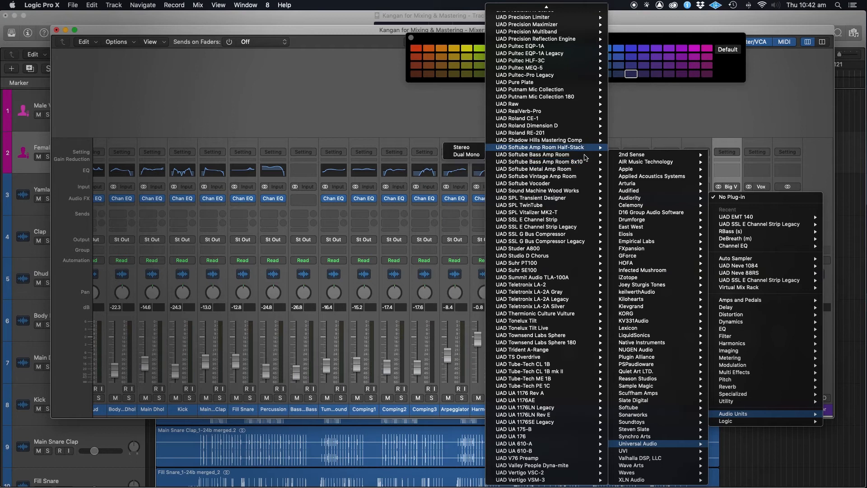
pyautogui.moveTo(743, 219)
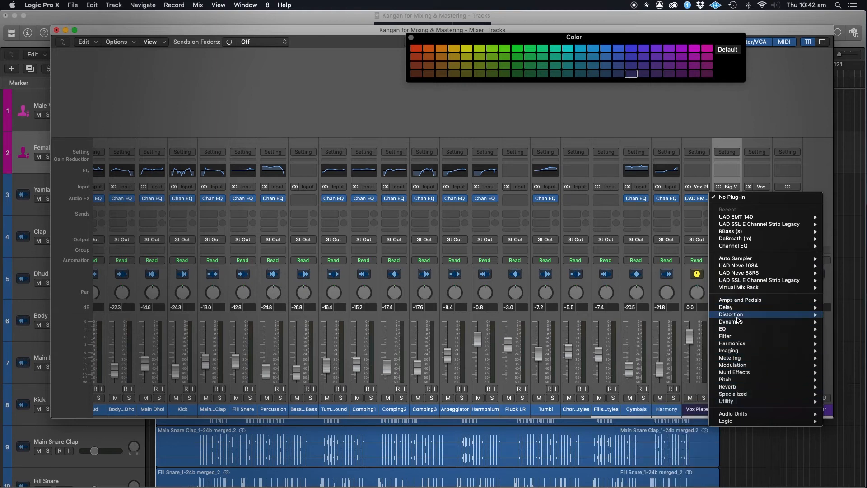
pyautogui.moveTo(737, 319)
pyautogui.click(750, 116)
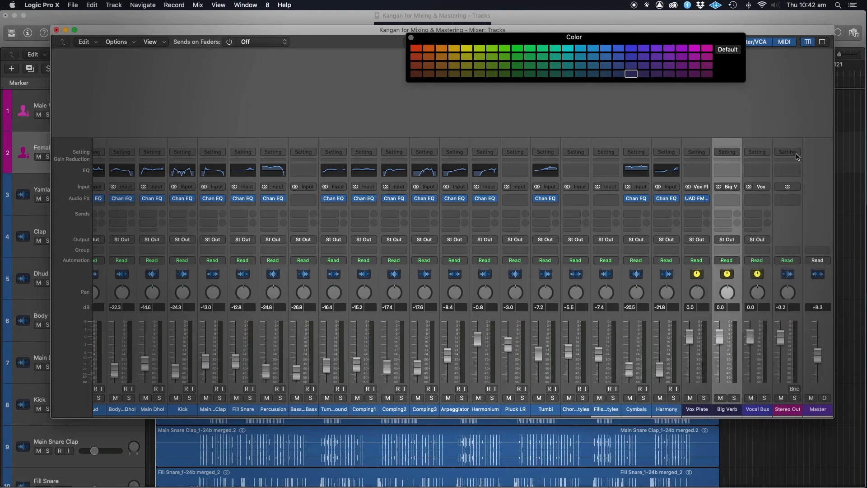
# Step: Close the Kangan for Mixing & Mastering project and switch to the Kangan_Mix#2 project
pyautogui.click(366, 92)
pyautogui.click(72, 5)
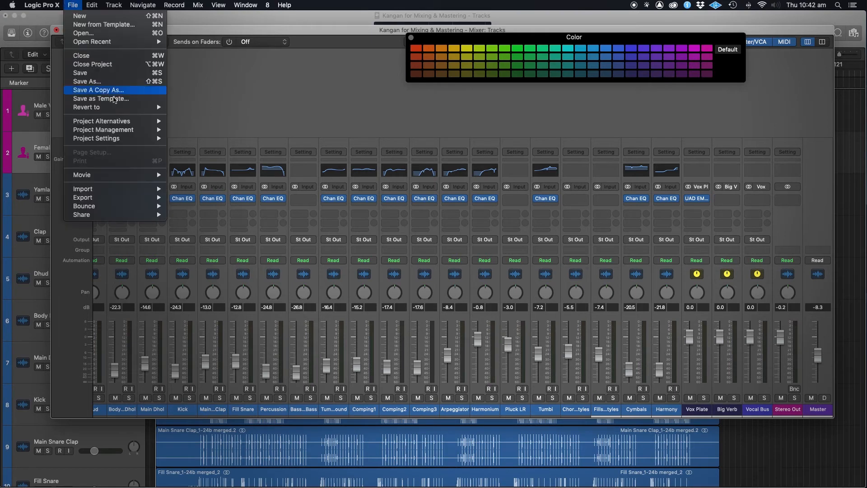
pyautogui.click(112, 64)
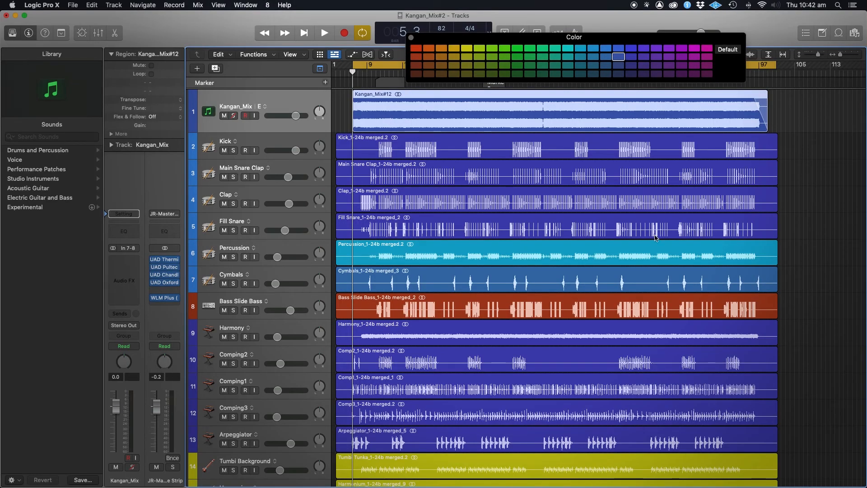
# Step: Review the color-coded lower tracks, selecting the Fx track and the green group from Yamla Dholak to Main Dhol to check their routing
pyautogui.scroll(2, 552, 235)
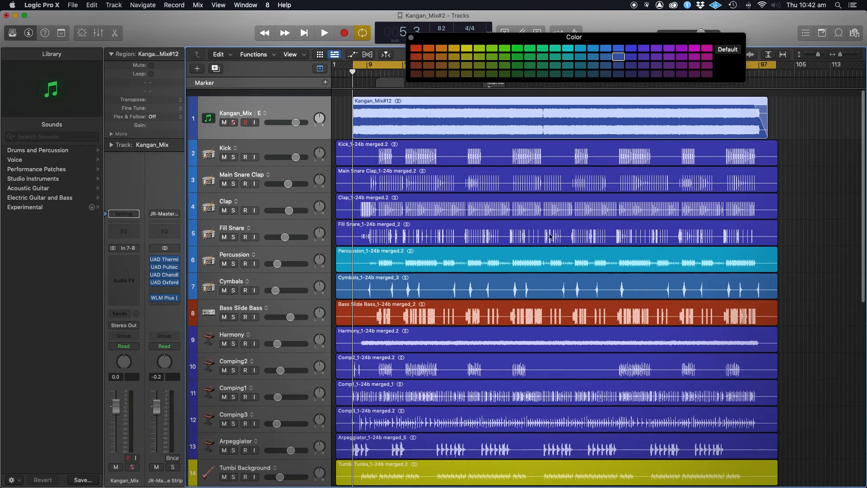
pyautogui.scroll(-10, 680, 301)
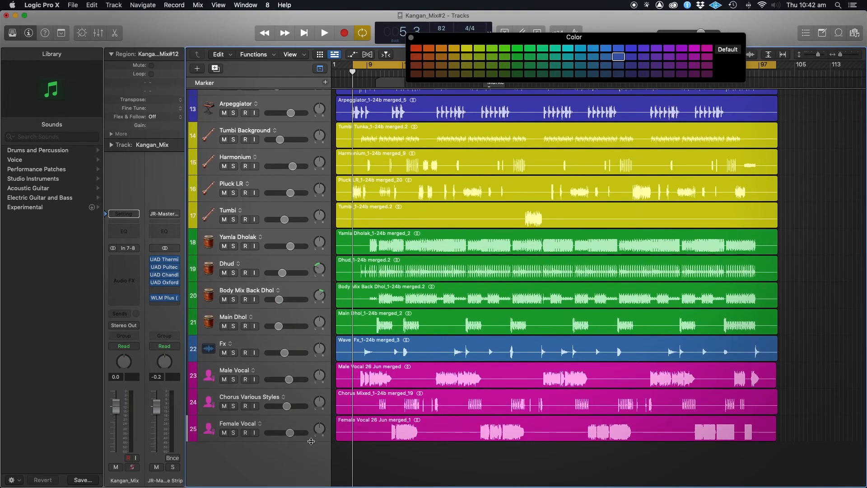
pyautogui.click(271, 345)
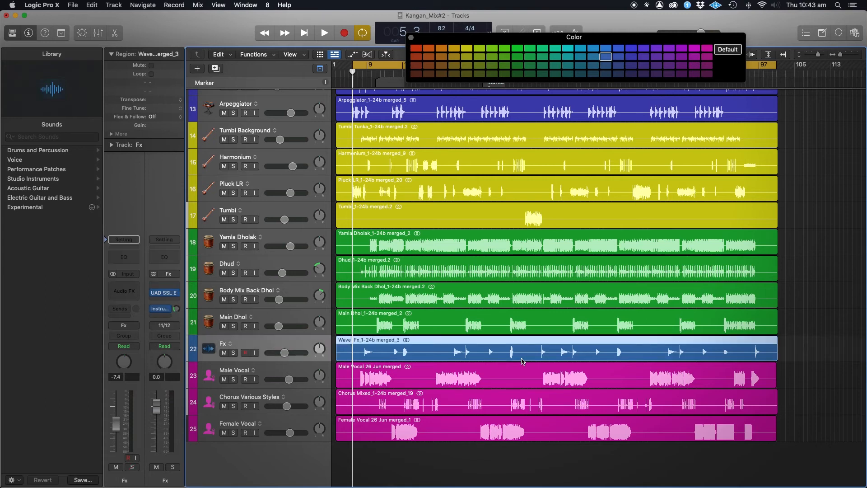
pyautogui.click(273, 239)
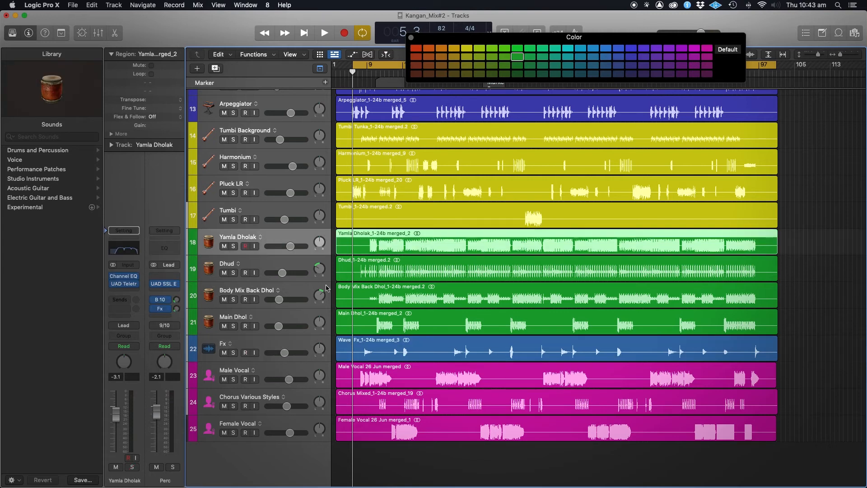
pyautogui.keyDown('shift'); pyautogui.click(276, 320); pyautogui.keyUp('shift')
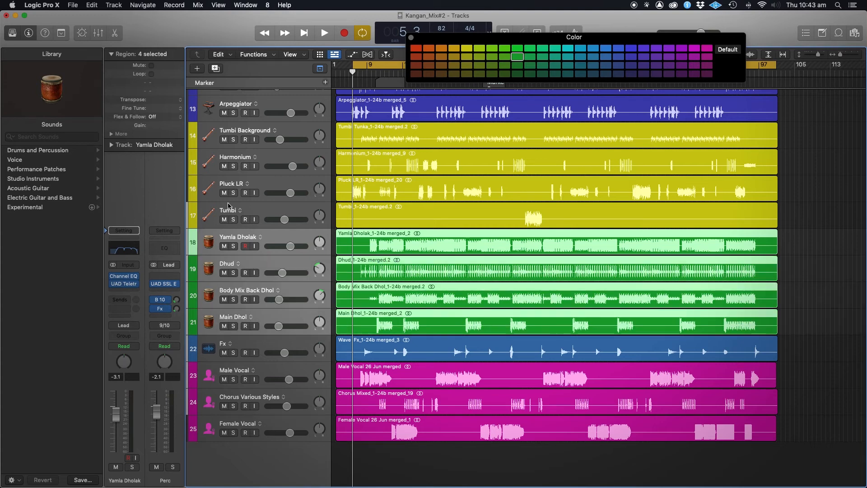
# Step: Inspect the yellow Tumbi Background to Tumbi group and the red Bass Slide Bass track to check their bus routing
pyautogui.click(281, 210)
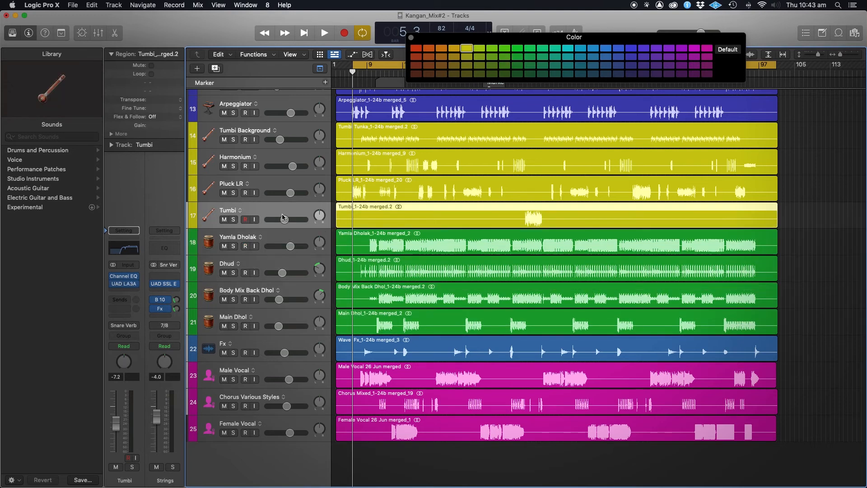
pyautogui.scroll(3, 281, 211)
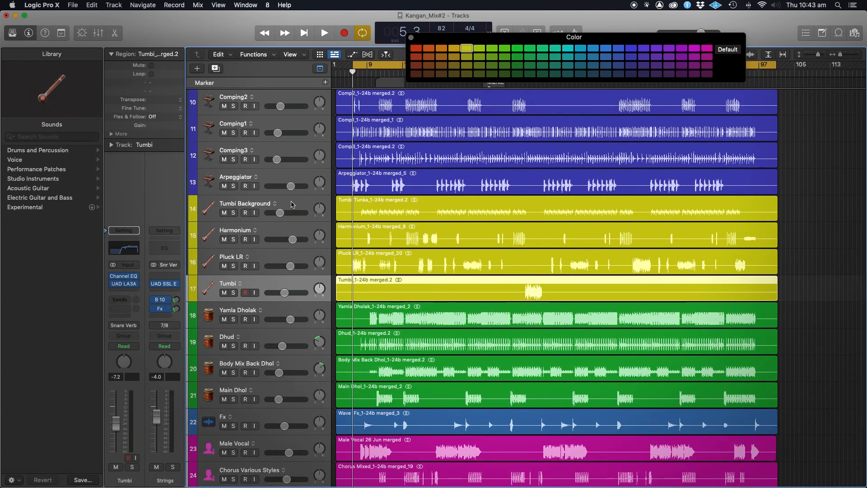
pyautogui.click(291, 205)
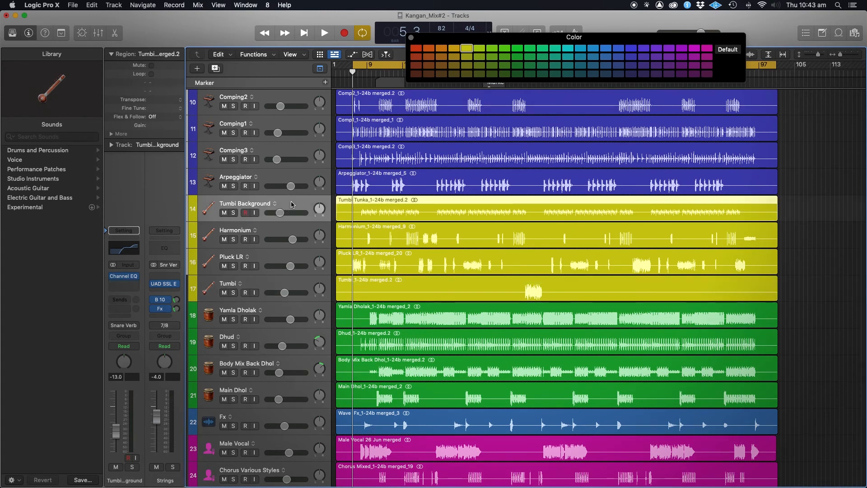
pyautogui.keyDown('shift'); pyautogui.click(288, 285); pyautogui.keyUp('shift')
pyautogui.scroll(4, 296, 275)
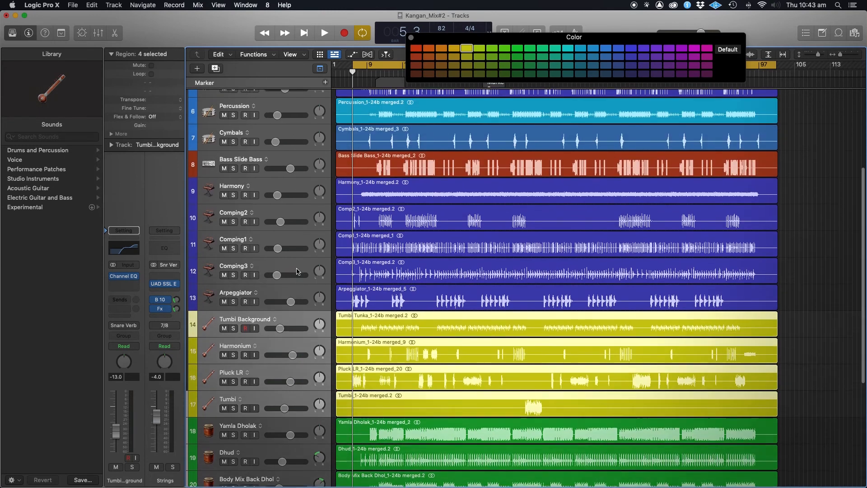
pyautogui.scroll(3, 298, 271)
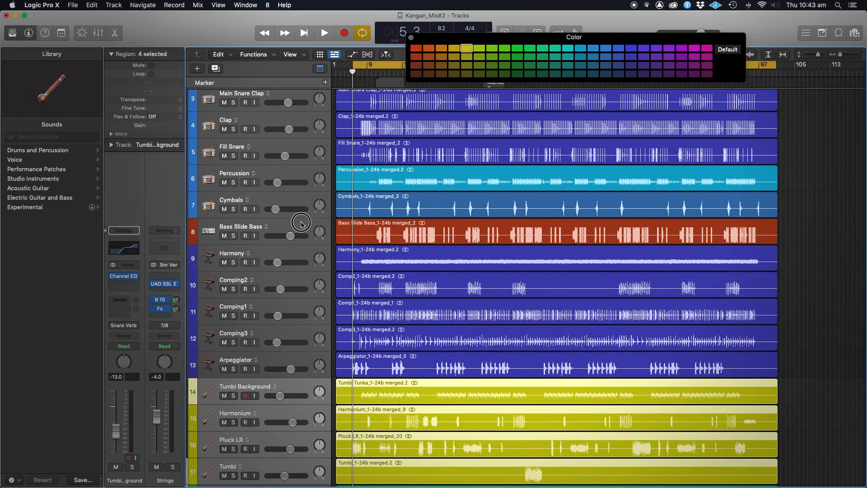
pyautogui.click(301, 225)
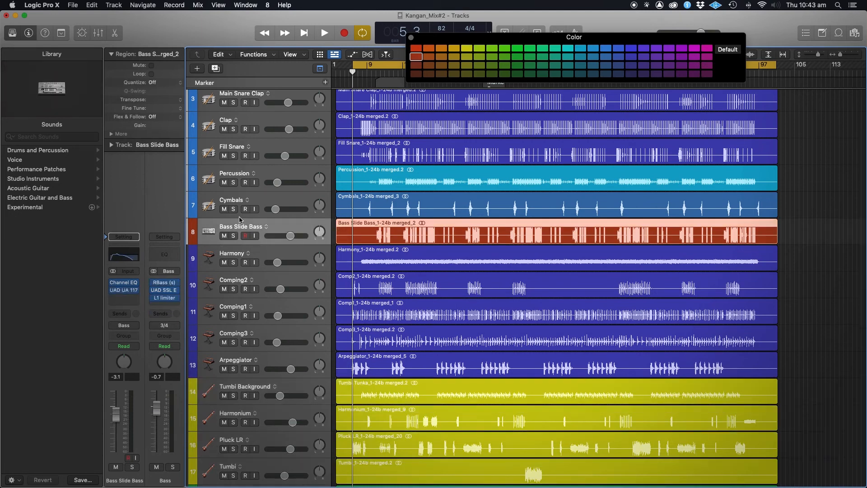
pyautogui.scroll(3, 260, 176)
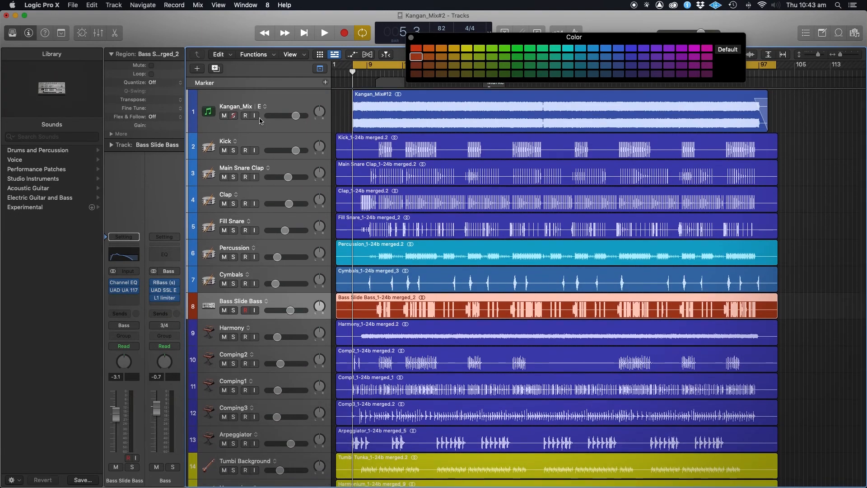
# Step: Show the mixer and examine the plug-ins, sends and output assignments of the navy bus channels and yellow effects channels
pyautogui.click(304, 96)
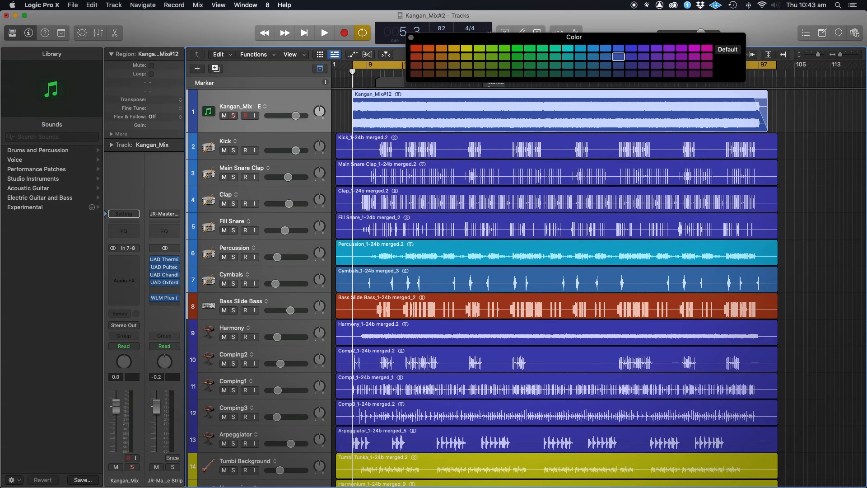
pyautogui.press('x')
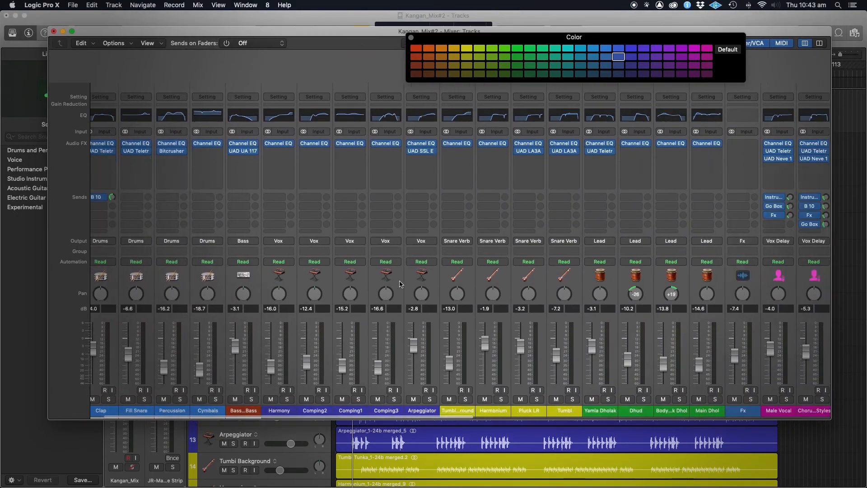
pyautogui.hscroll(15, 399, 284)
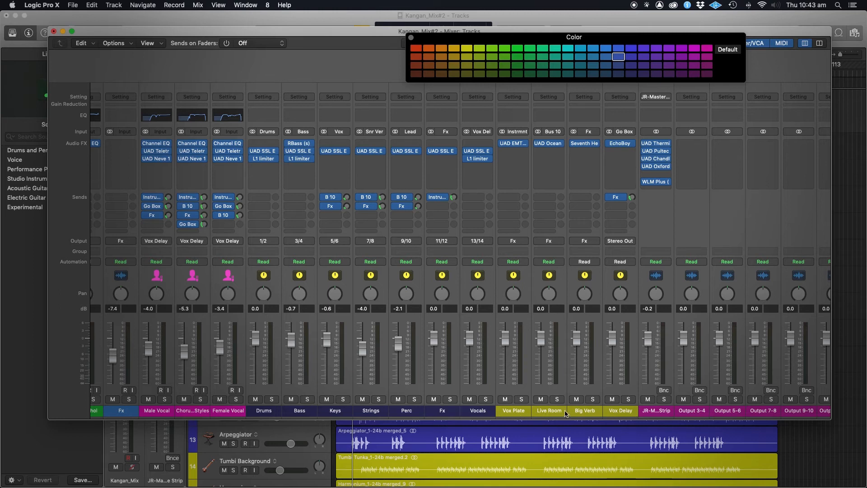
pyautogui.hscroll(-1, 596, 398)
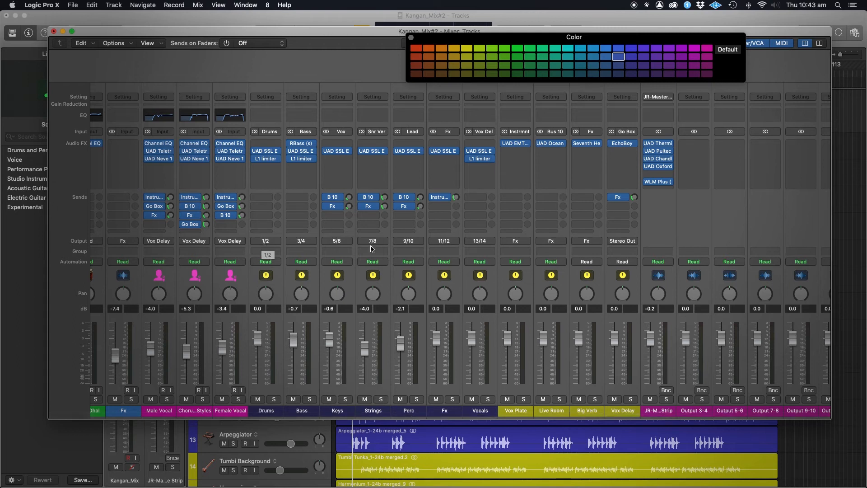
pyautogui.hscroll(5, 747, 231)
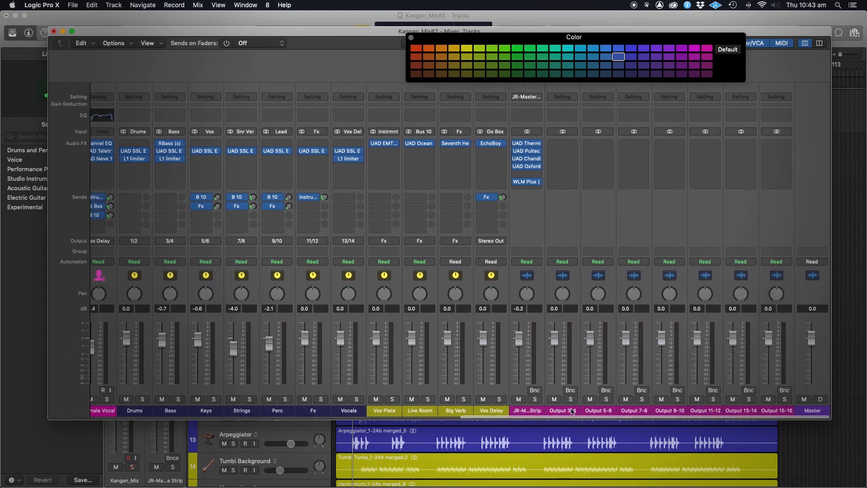
# Step: Inspect the output channels and the master strip, moving the color palette clear of the mixer, and review the track channels again
pyautogui.click(786, 410)
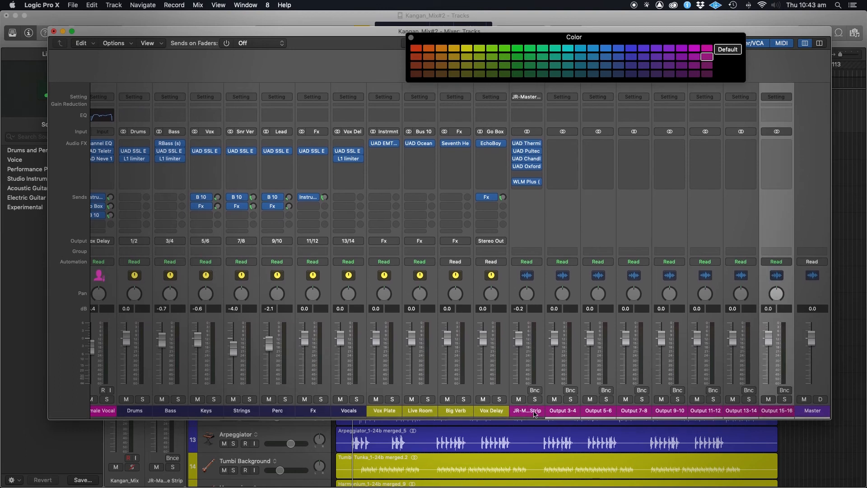
pyautogui.click(549, 187)
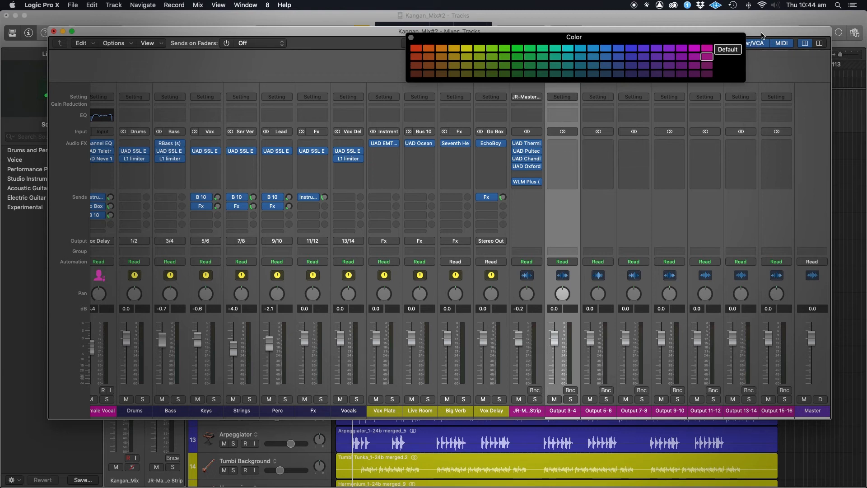
pyautogui.moveTo(634, 38); pyautogui.dragTo(497, 3)
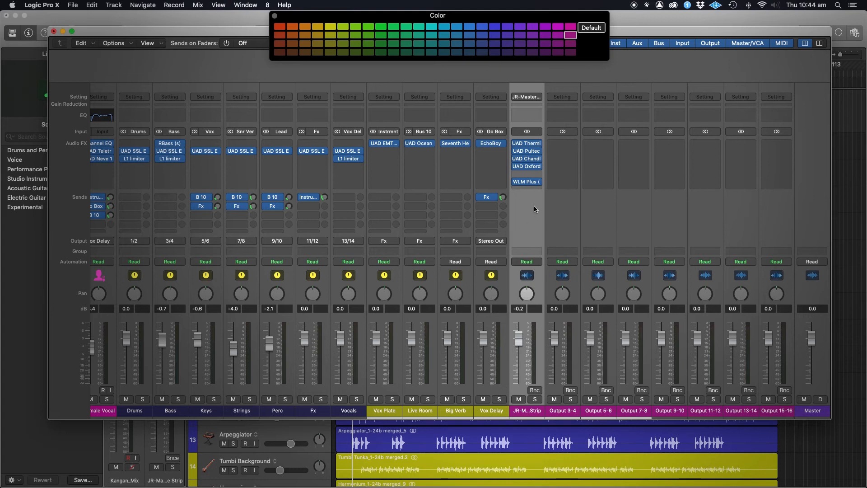
pyautogui.hscroll(-10, 534, 205)
pyautogui.hscroll(-10, 628, 217)
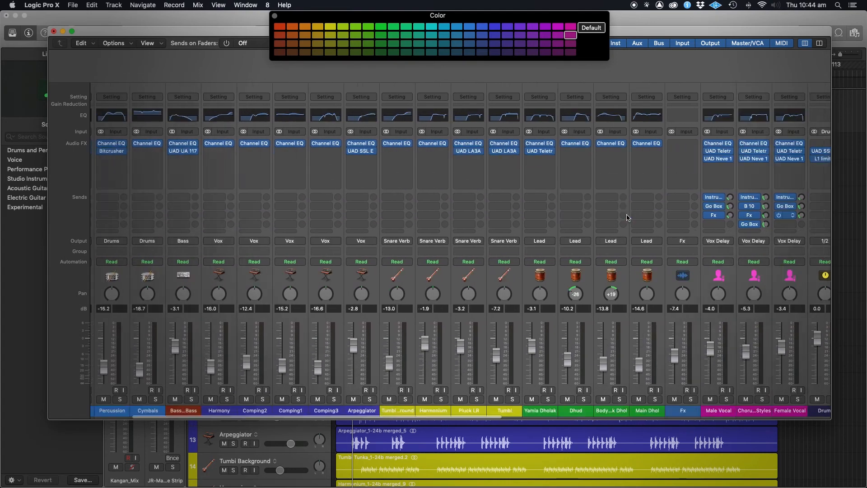
# Step: Return to the tracks view and enable input monitoring on the Kangan_Mix track
pyautogui.moveTo(246, 27); pyautogui.dragTo(224, 152)
pyautogui.click(307, 101)
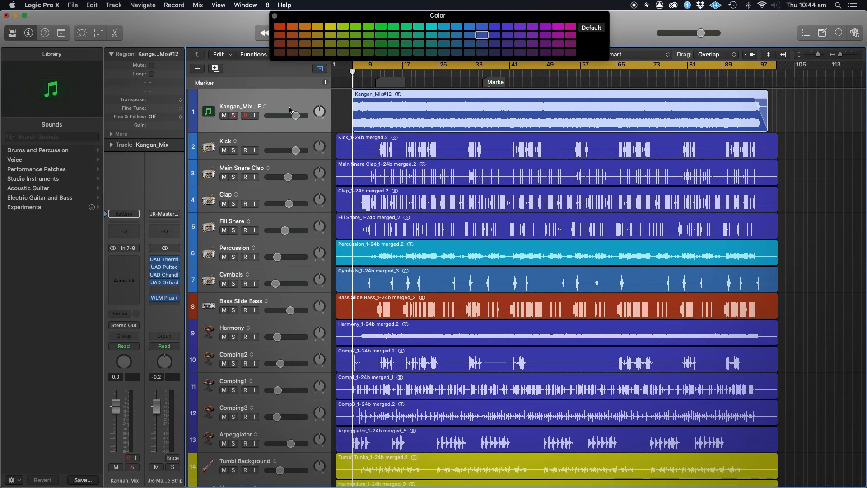
pyautogui.click(255, 116)
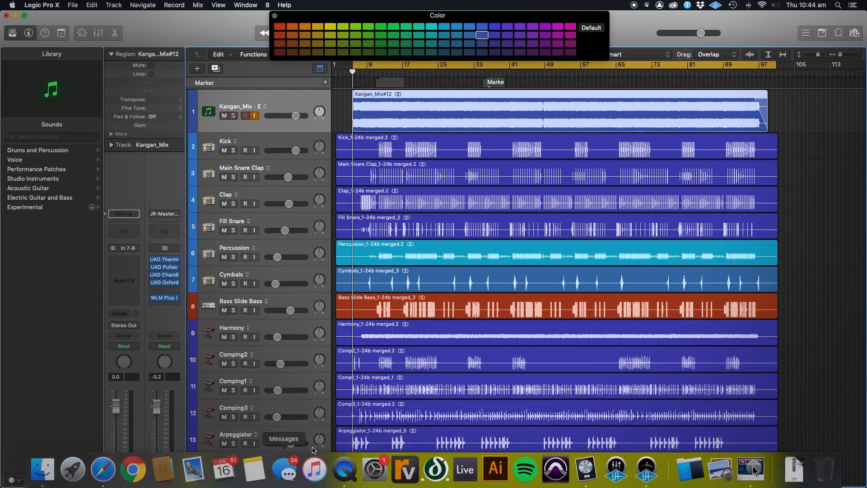
pyautogui.moveTo(765, 32)
pyautogui.mouseDown()
pyautogui.moveTo(763, 216)
pyautogui.moveTo(765, 23)
pyautogui.mouseUp()
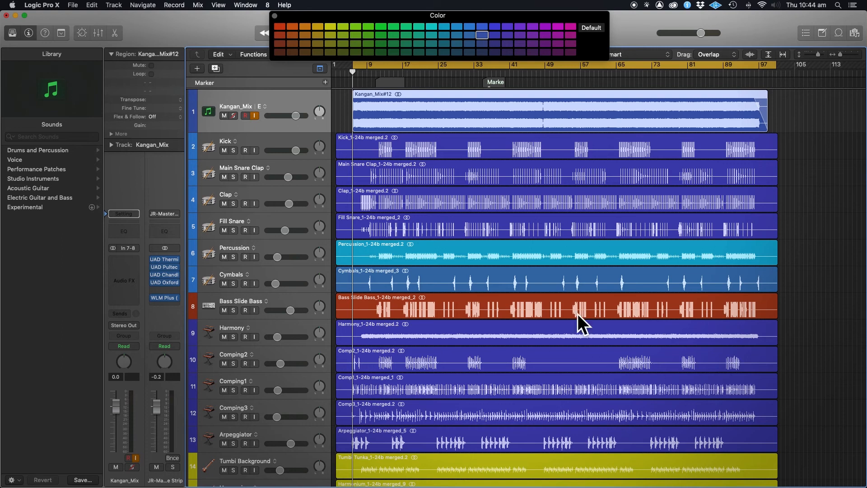
# Step: Turn off input monitoring on the Kangan_Mix track
pyautogui.click(255, 116)
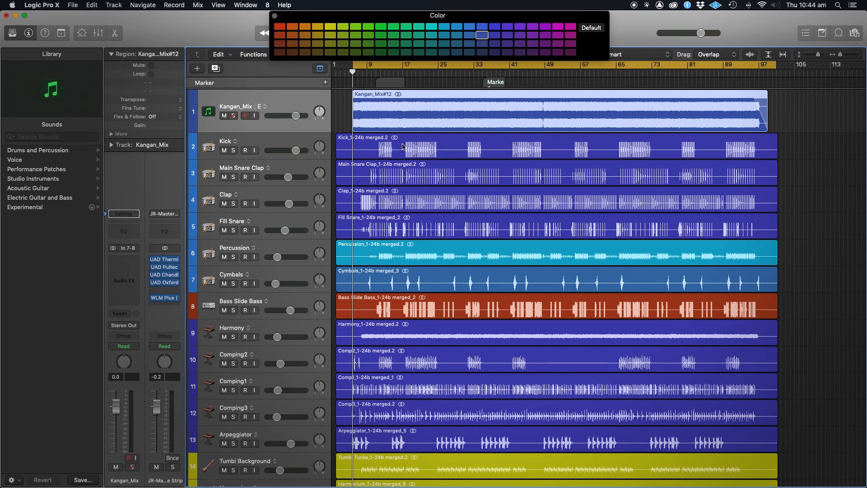
pyautogui.press('space')
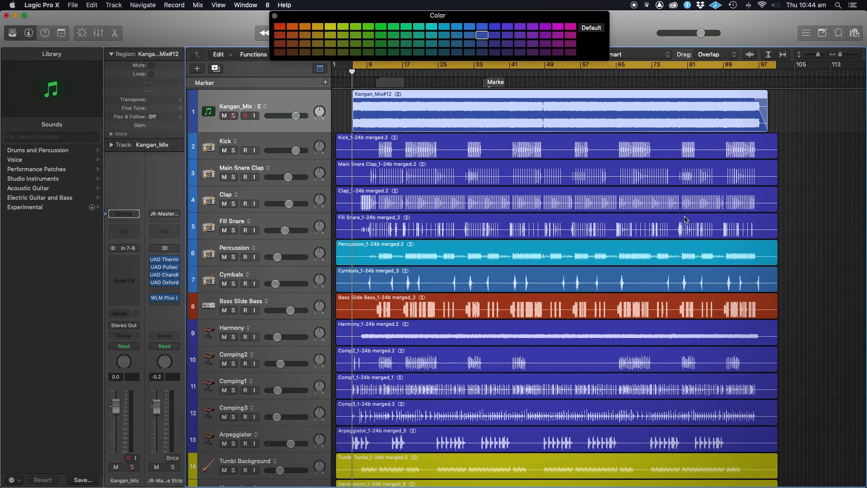
# Step: Recolor all regions on the Kick through Cymbals tracks to one uniform medium blue
pyautogui.click(266, 143)
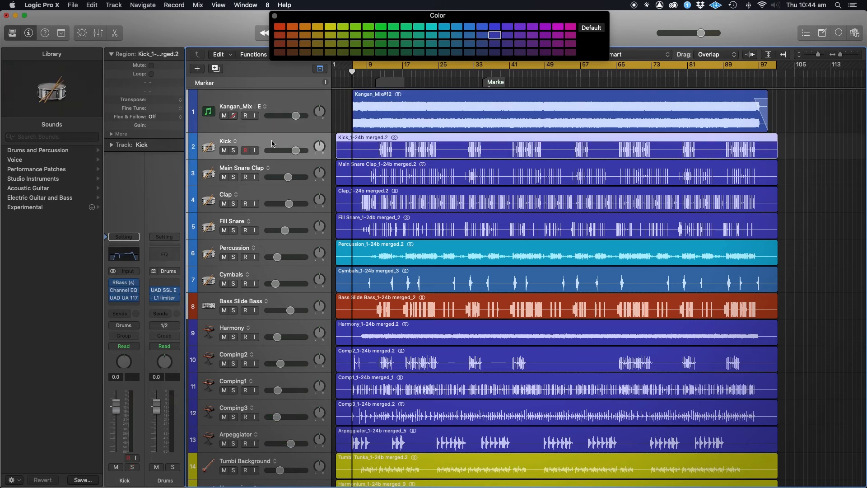
pyautogui.keyDown('shift'); pyautogui.click(305, 274); pyautogui.keyUp('shift')
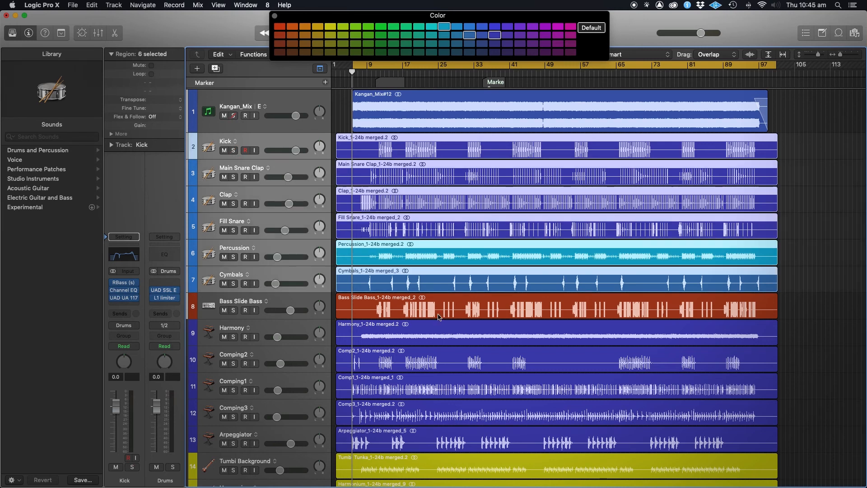
pyautogui.click(445, 27)
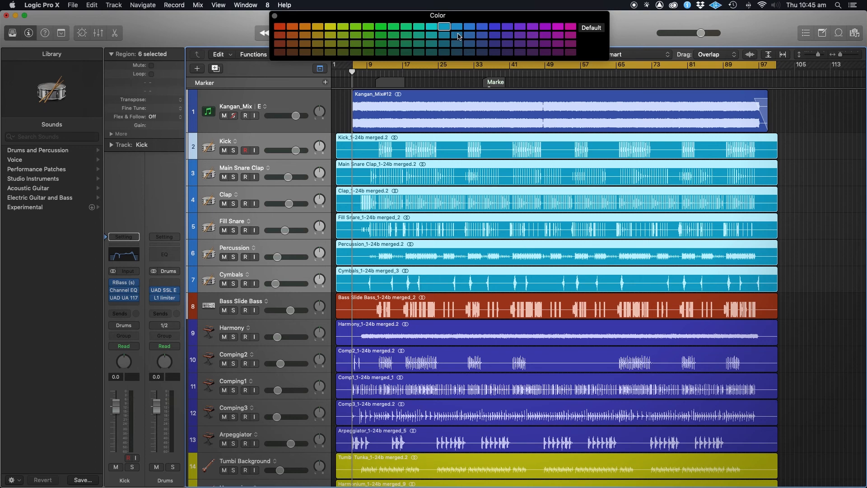
pyautogui.click(458, 36)
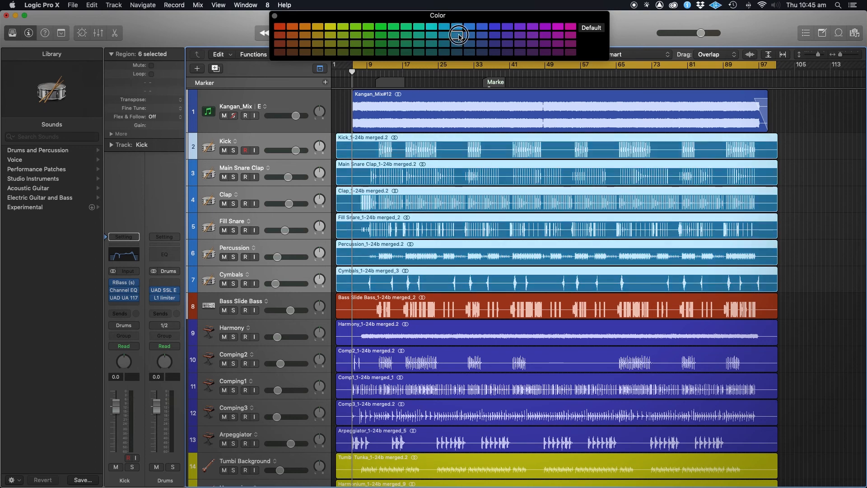
# Step: Check the track commands available for Bass Slide Bass, including Create Track Stack, and look over the remaining colored track groups
pyautogui.scroll(-10, 698, 213)
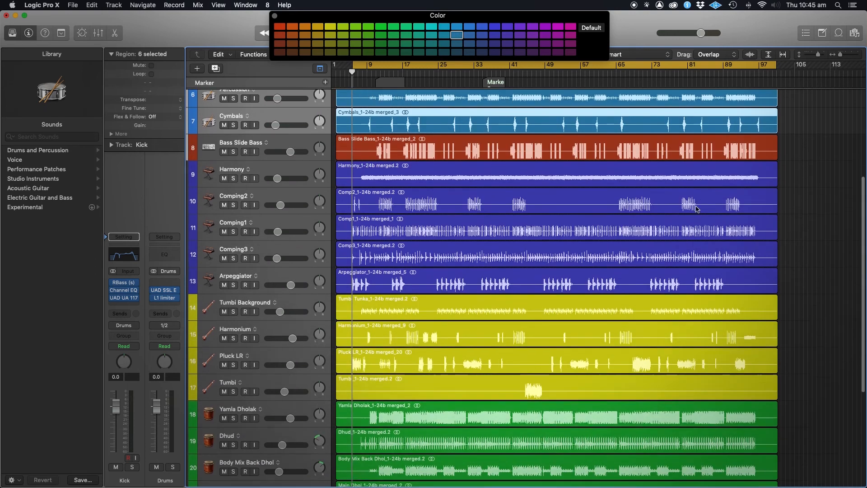
pyautogui.click(283, 129)
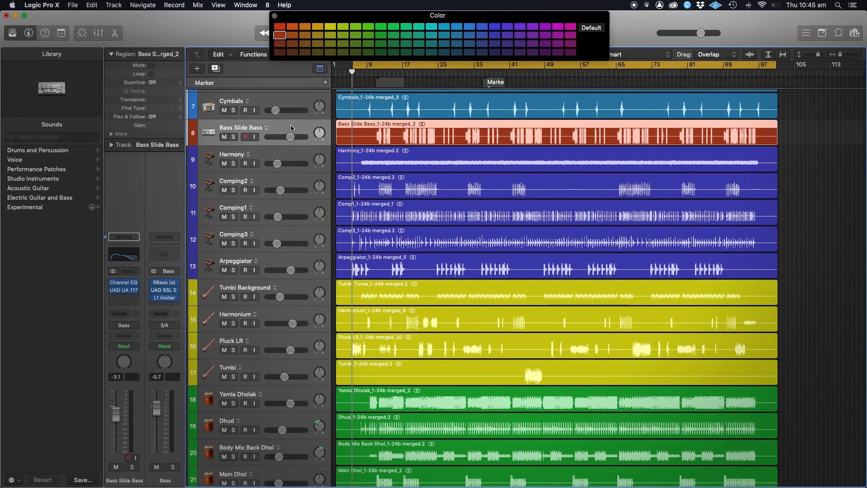
pyautogui.rightClick(283, 130)
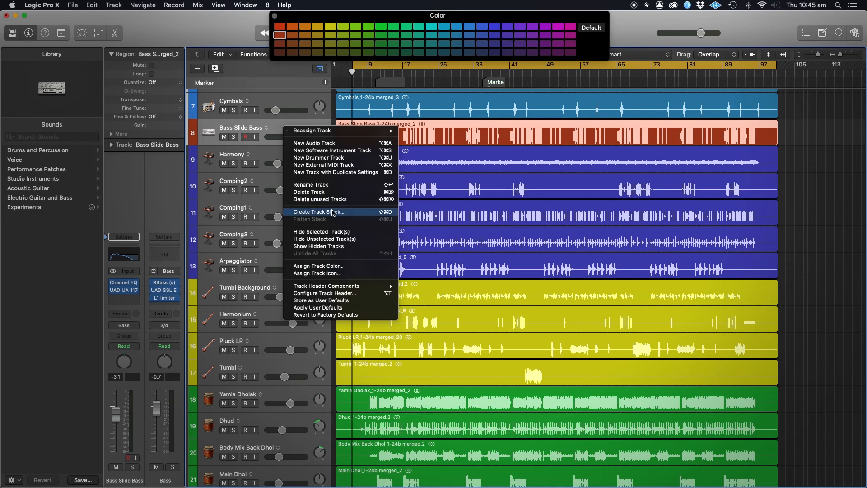
pyautogui.click(198, 33)
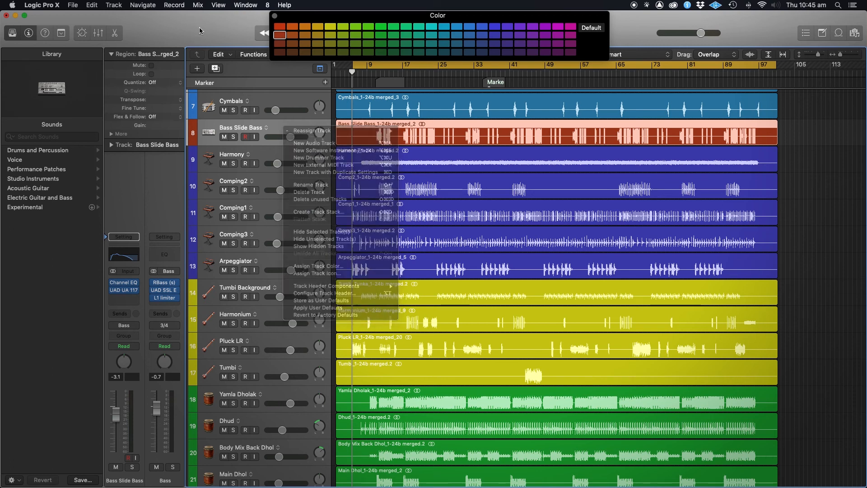
pyautogui.scroll(-5, 514, 260)
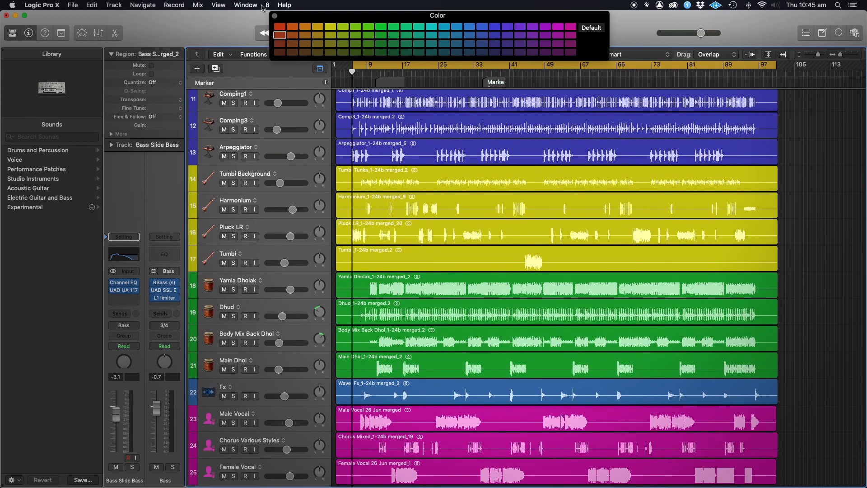
# Step: Show the mixer and examine the bus and effects channels, identifying the plug-in on the Live Room channel
pyautogui.press('super+2')
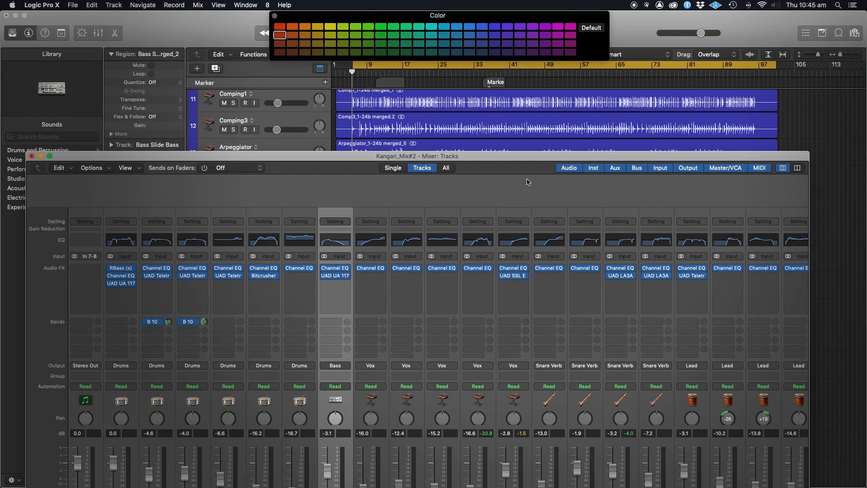
pyautogui.moveTo(514, 156); pyautogui.dragTo(560, 68)
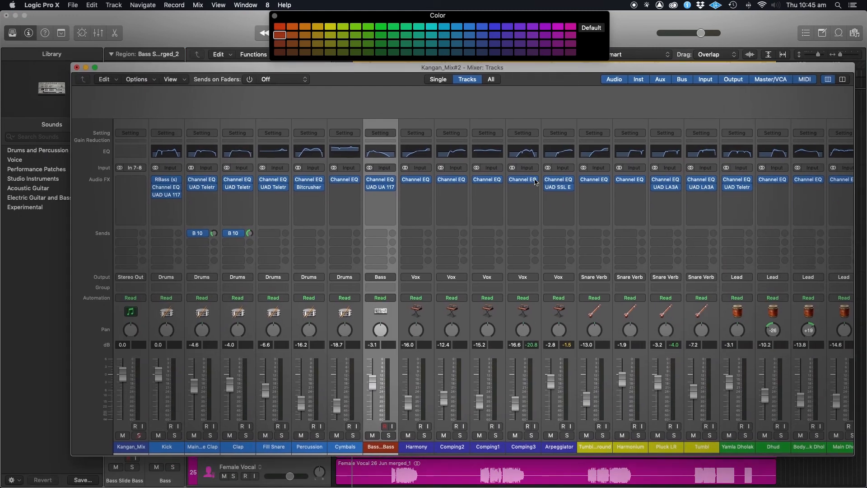
pyautogui.hscroll(15, 535, 181)
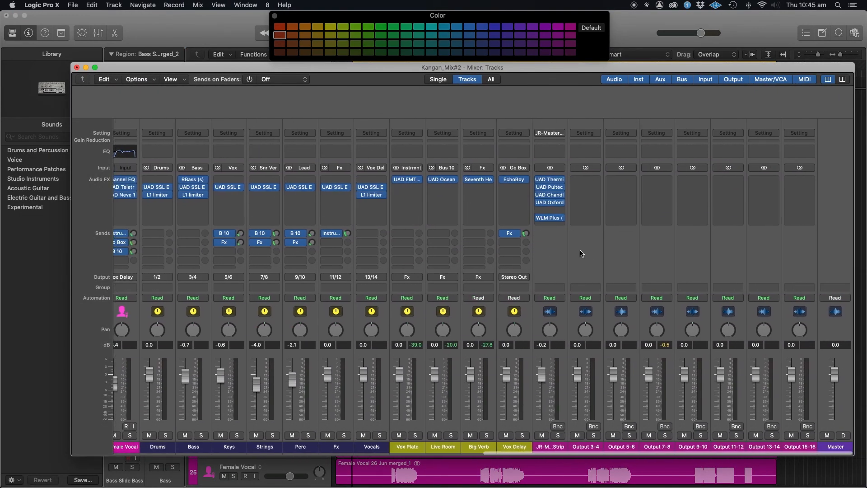
pyautogui.moveTo(573, 70)
pyautogui.mouseDown()
pyautogui.moveTo(595, 71)
pyautogui.moveTo(583, 67)
pyautogui.mouseUp()
pyautogui.moveTo(421, 179)
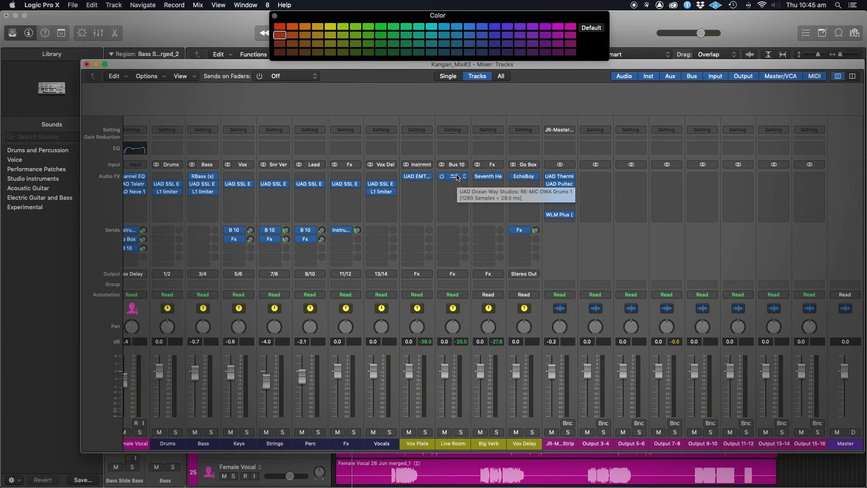
# Step: Raise the mixer window and review the channels from the source tracks through the buses and outputs to the master
pyautogui.click(585, 64)
pyautogui.moveTo(585, 64); pyautogui.dragTo(583, 40)
pyautogui.hscroll(-10, 556, 192)
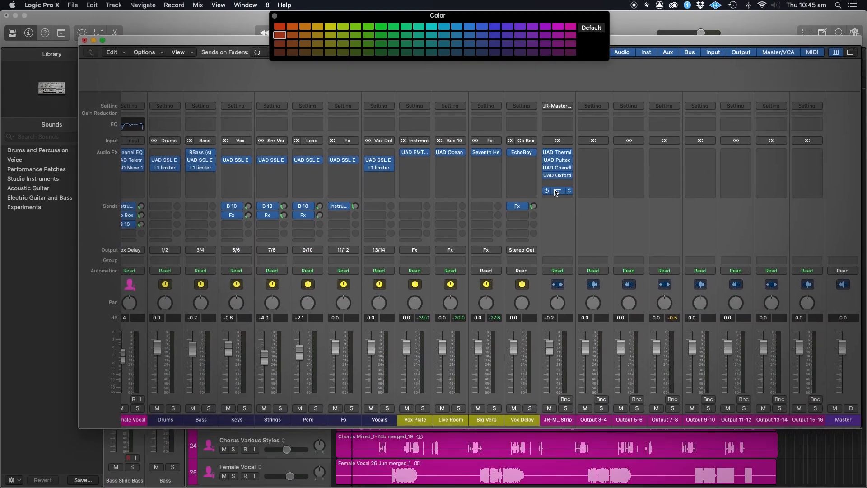
pyautogui.hscroll(-3, 555, 192)
pyautogui.hscroll(-5, 557, 190)
pyautogui.hscroll(15, 557, 190)
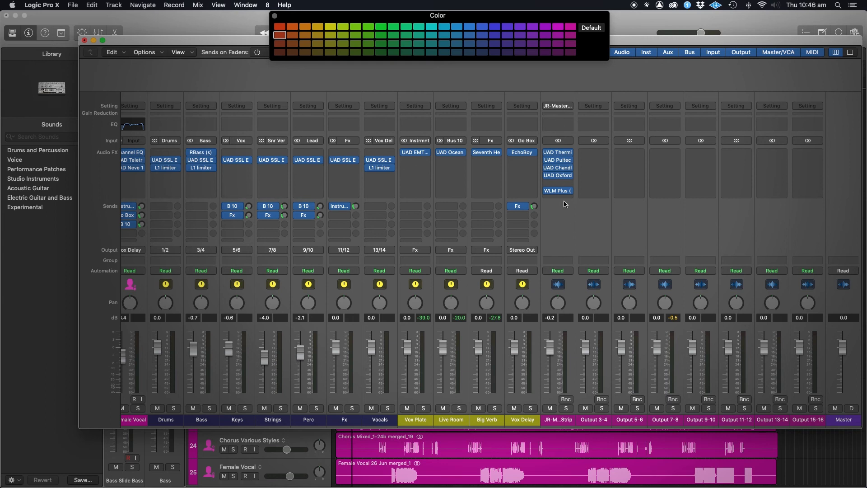
# Step: Return to the tracks view and select the Kangan_Mix track
pyautogui.click(202, 25)
pyautogui.scroll(10, 330, 208)
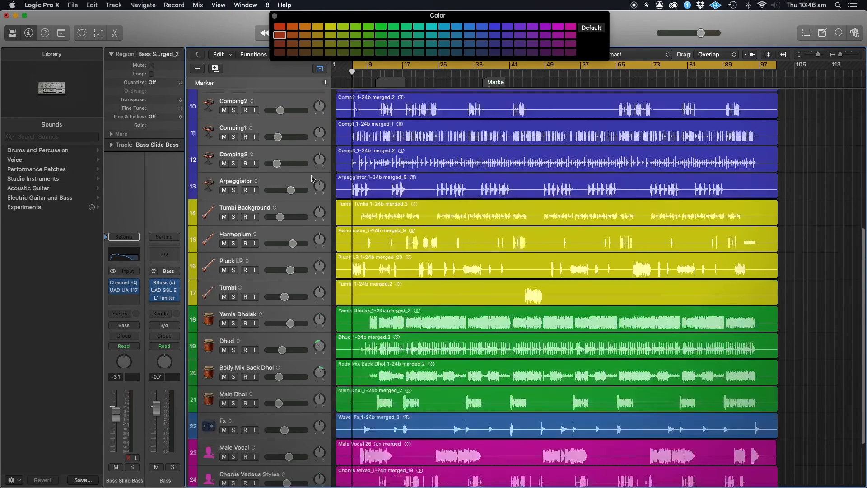
pyautogui.click(276, 101)
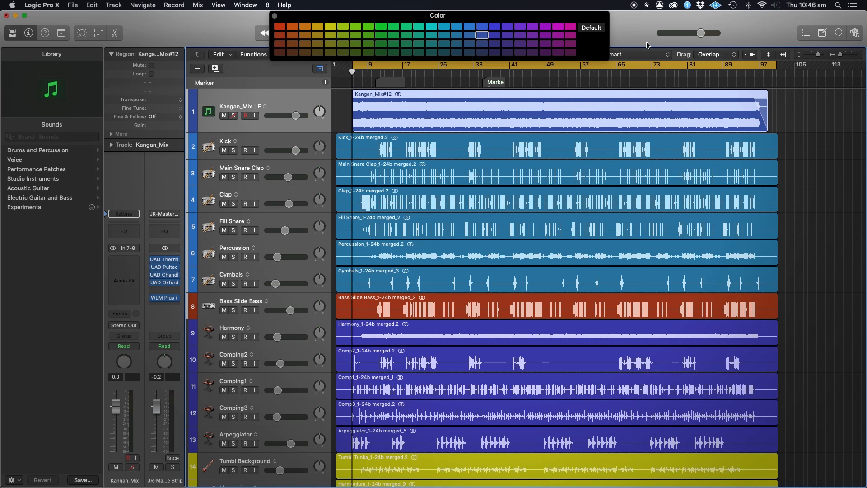
# Step: Show the mixer and open the Drums bus's UAD SSL E Channel Strip for inspection, positioning it clear of the bus channels
pyautogui.press('super+2')
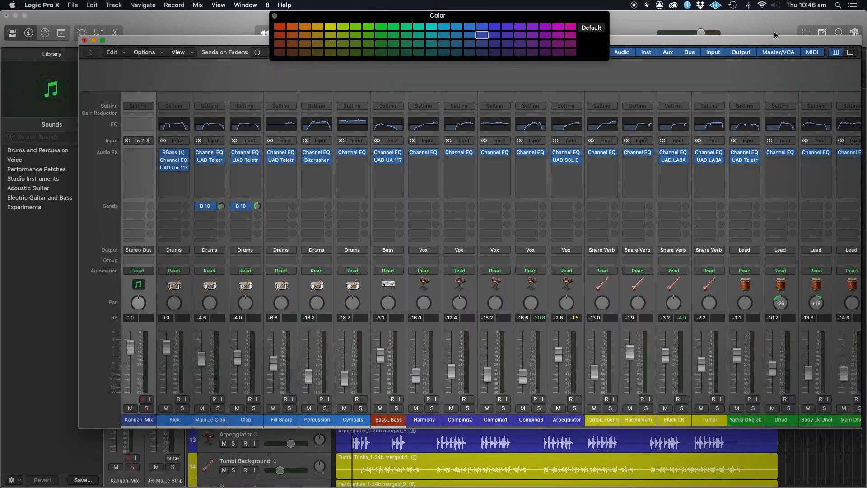
pyautogui.moveTo(768, 41); pyautogui.dragTo(736, 58)
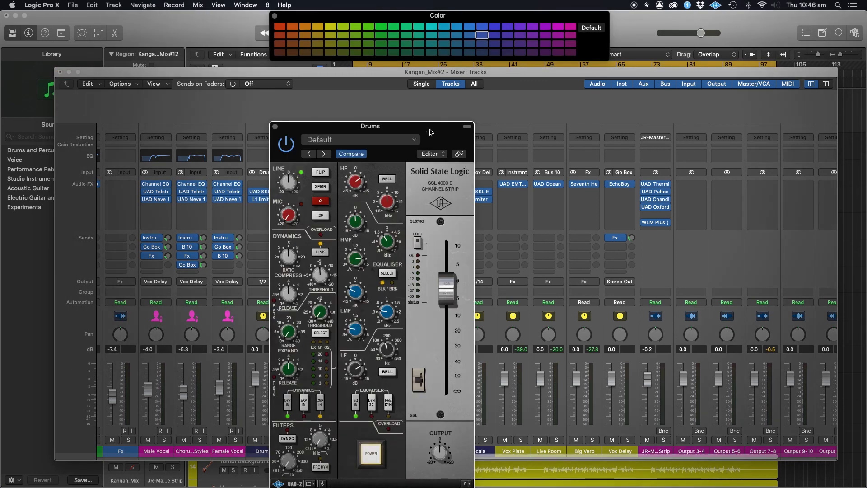
pyautogui.moveTo(428, 129); pyautogui.dragTo(594, 56)
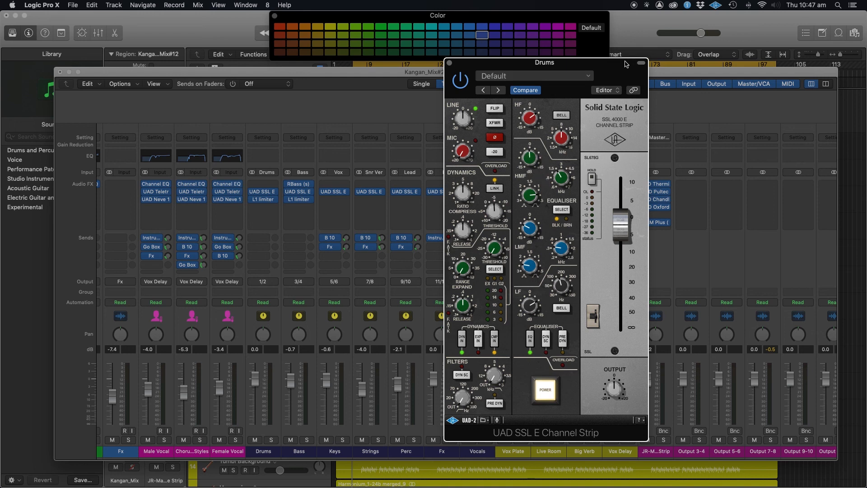
pyautogui.moveTo(627, 66); pyautogui.dragTo(419, 29)
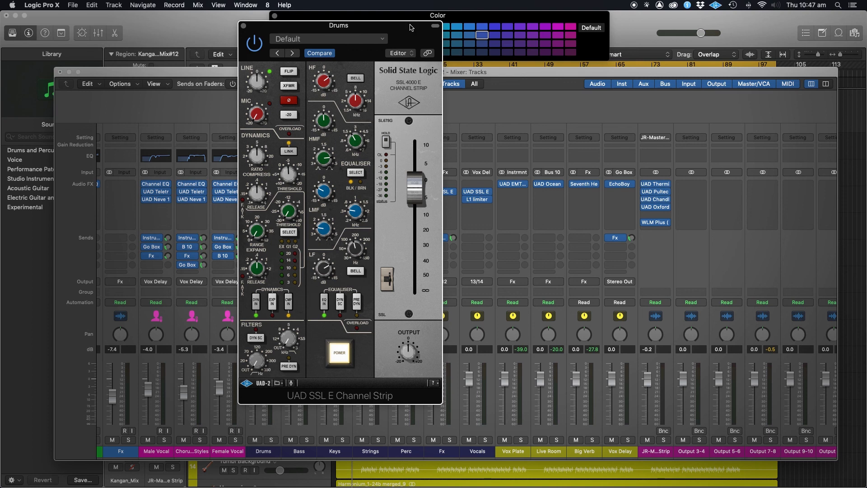
pyautogui.moveTo(412, 28); pyautogui.dragTo(332, 47)
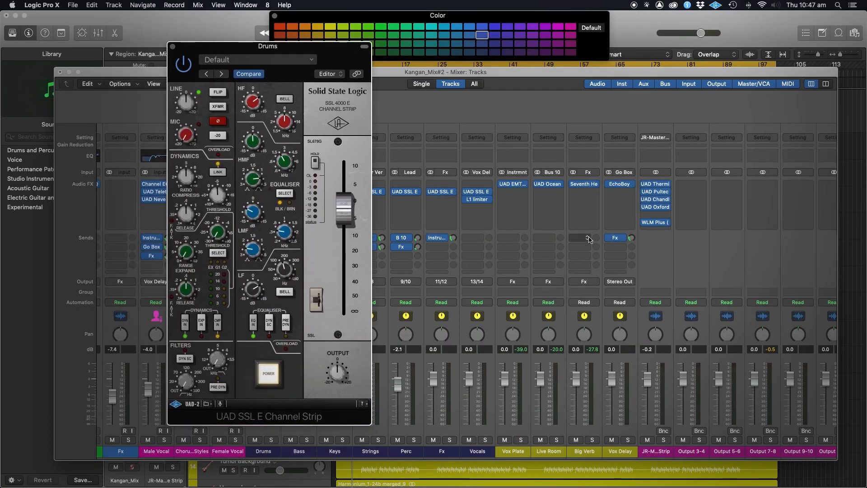
# Step: Rearrange the mixer and SSL E plug-in windows to review the source tracks alongside the bus channels they feed
pyautogui.click(622, 73)
pyautogui.moveTo(623, 73); pyautogui.dragTo(640, 75)
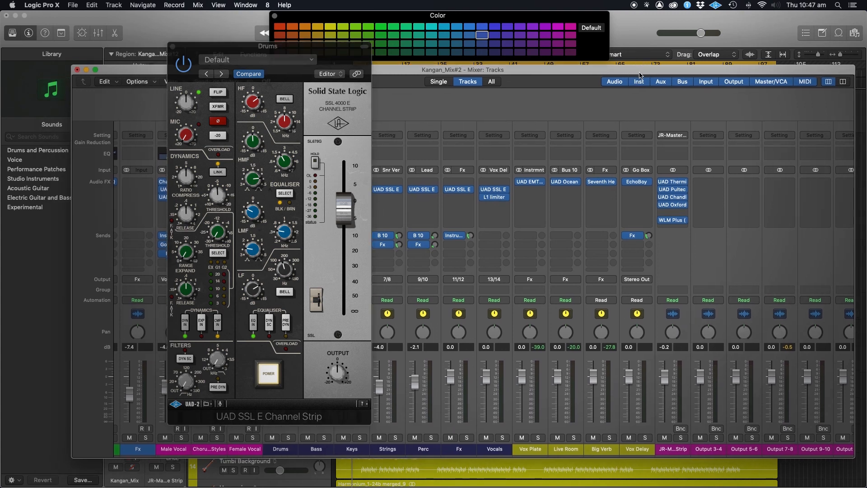
pyautogui.moveTo(284, 49); pyautogui.dragTo(723, 37)
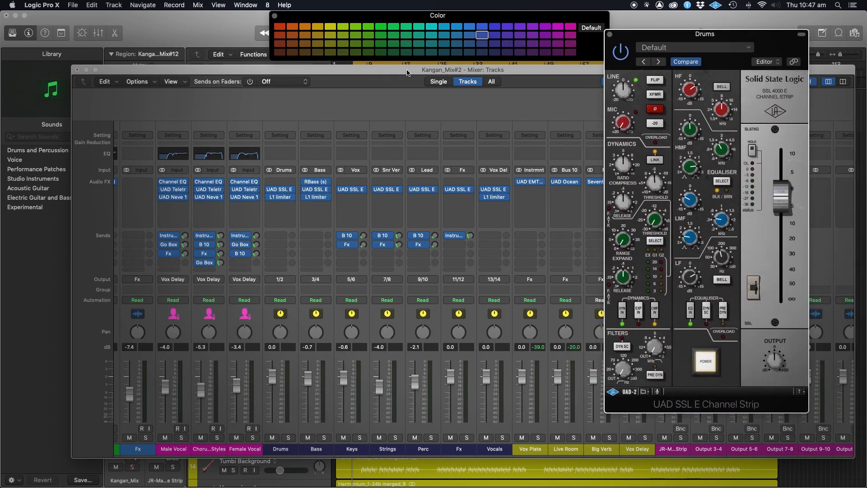
pyautogui.click(419, 115)
pyautogui.hscroll(-10, 434, 226)
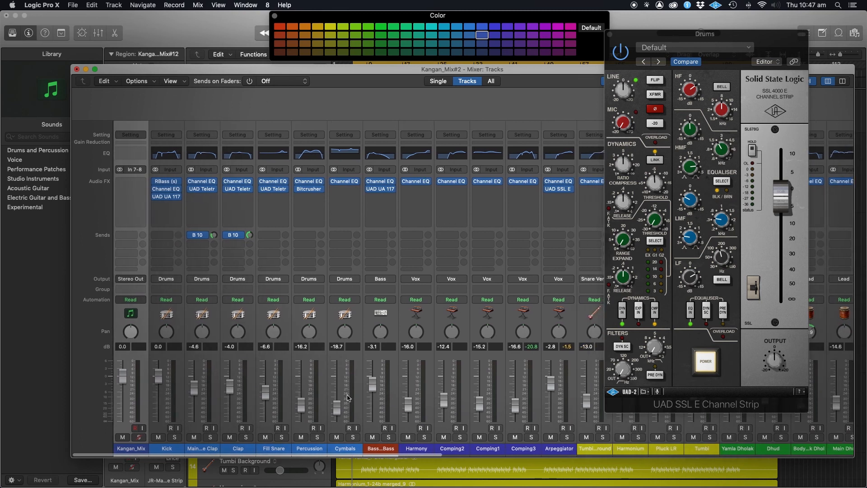
pyautogui.hscroll(10, 348, 397)
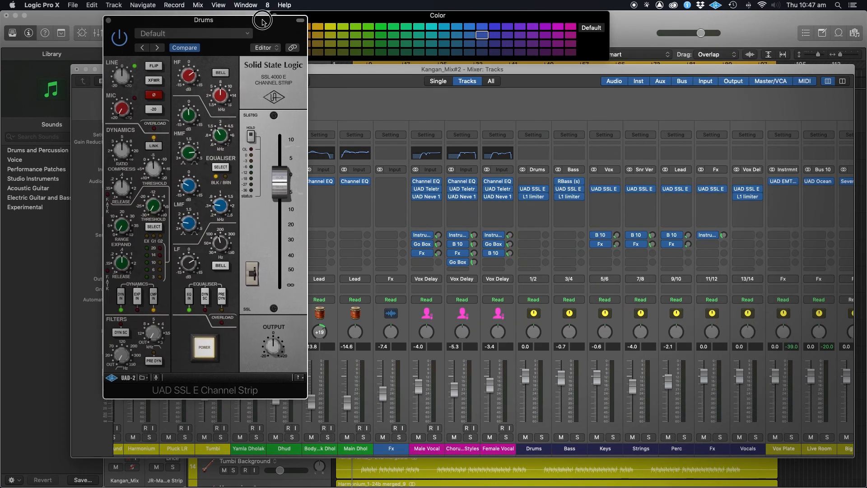
pyautogui.moveTo(764, 34); pyautogui.dragTo(262, 15)
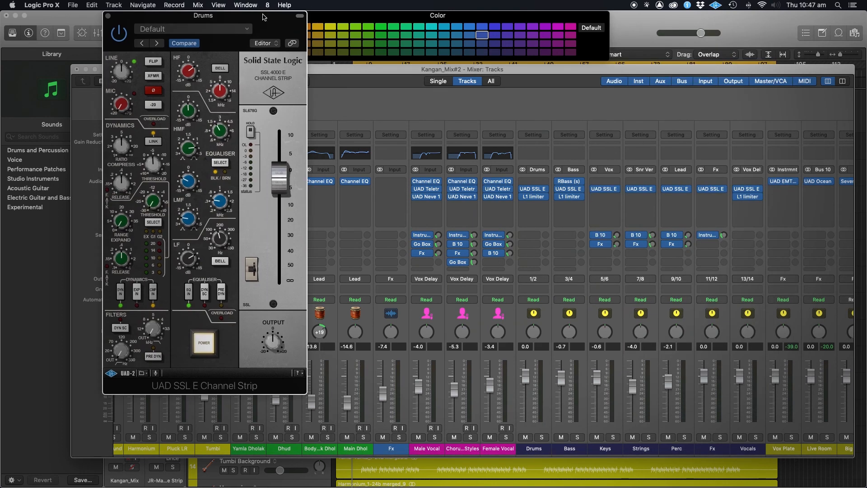
pyautogui.moveTo(611, 69); pyautogui.dragTo(608, 53)
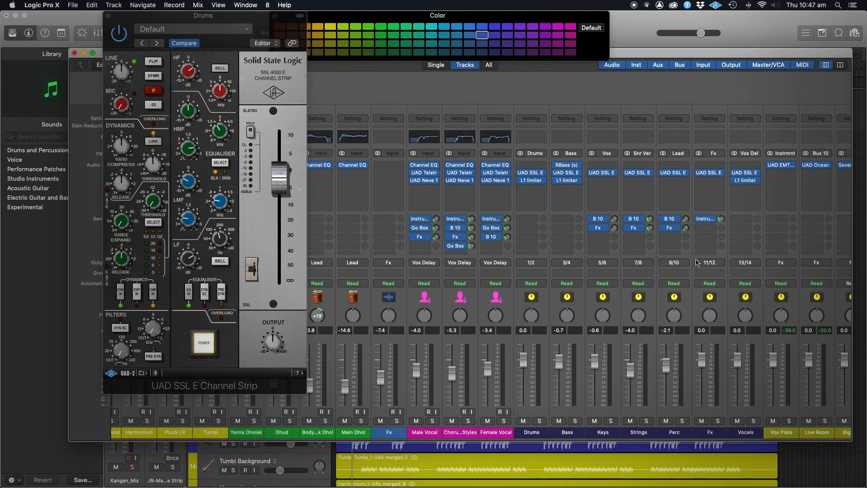